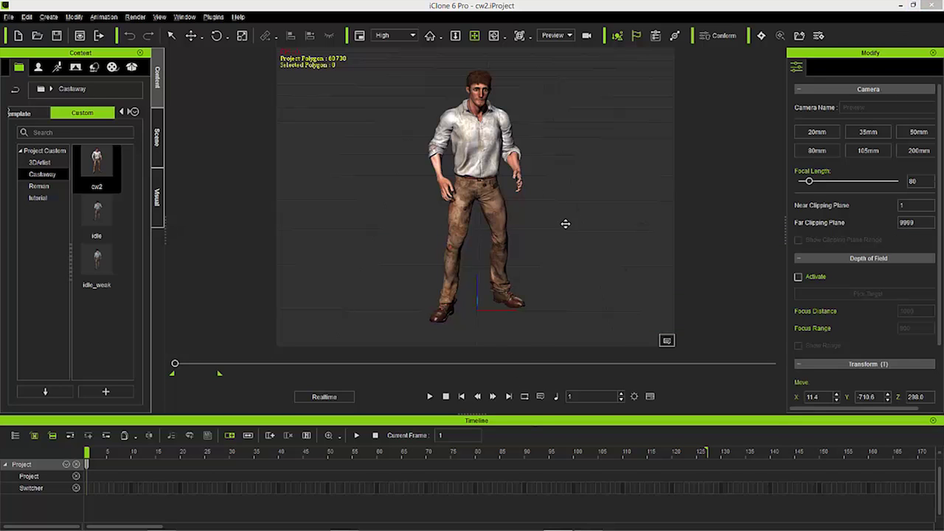
Orbit the view around the castaway character's sides and back, ending on a frontal angle
{"action": "left_click_drag", "start_coordinate": [441, 213], "coordinate": [318, 234]}
{"action": "left_click_drag", "start_coordinate": [565, 200], "coordinate": [408, 202]}
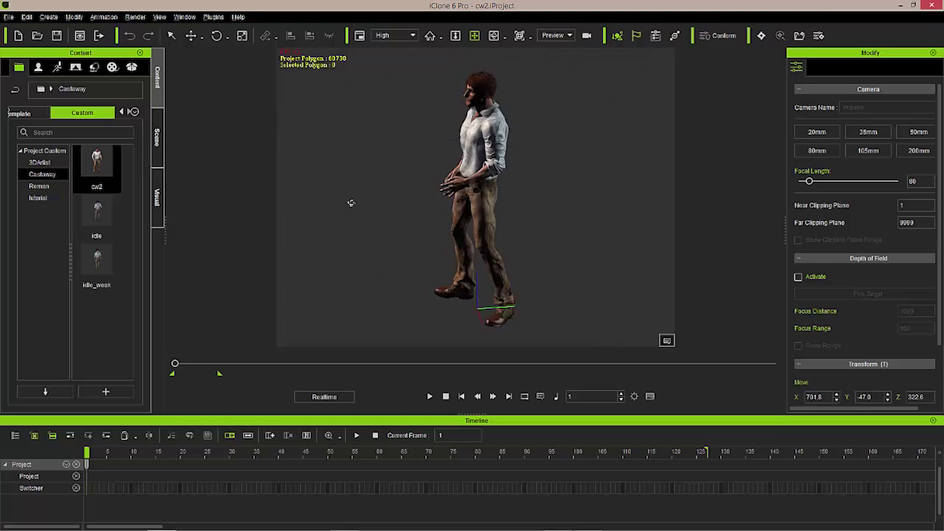
{"action": "left_click_drag", "start_coordinate": [520, 205], "coordinate": [669, 290]}
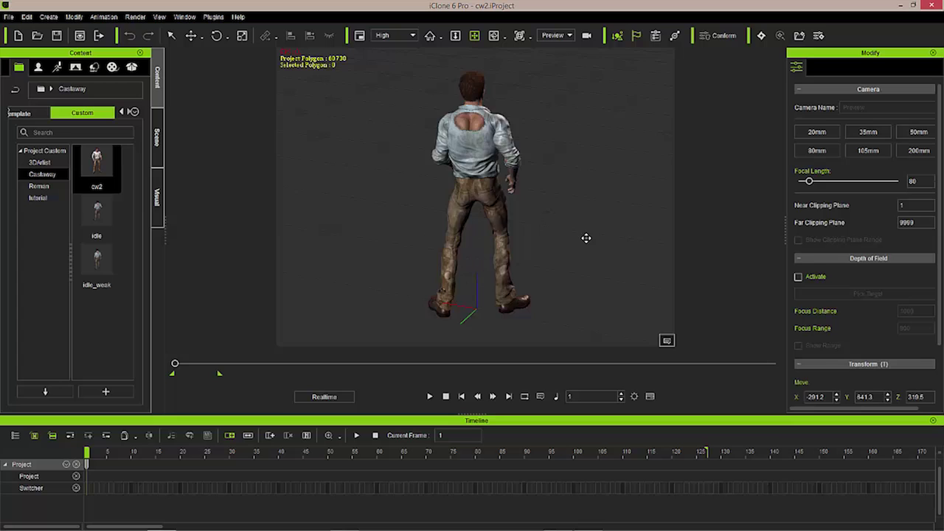
{"action": "left_click_drag", "start_coordinate": [586, 238], "coordinate": [502, 190]}
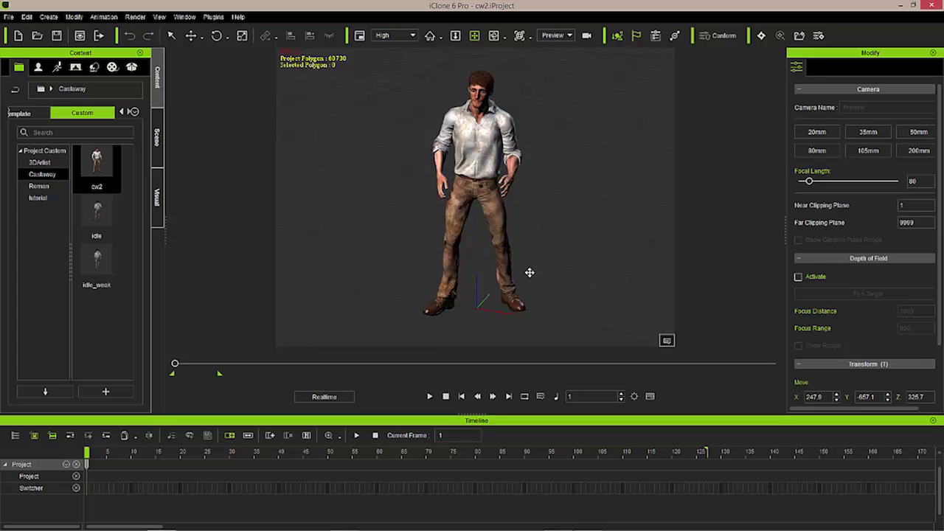
{"action": "left_click_drag", "start_coordinate": [559, 220], "coordinate": [628, 194]}
{"action": "left_click_drag", "start_coordinate": [487, 194], "coordinate": [561, 219]}
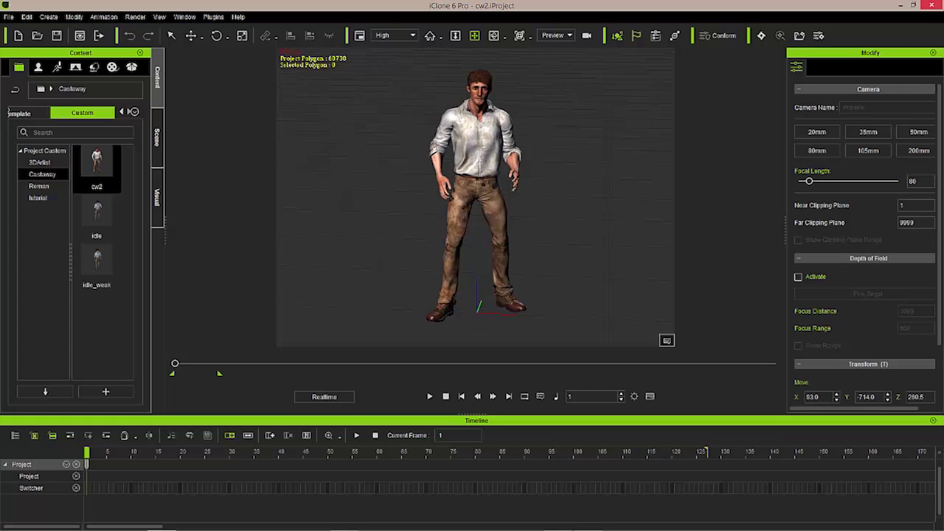
{"action": "left_click", "coordinate": [485, 157]}
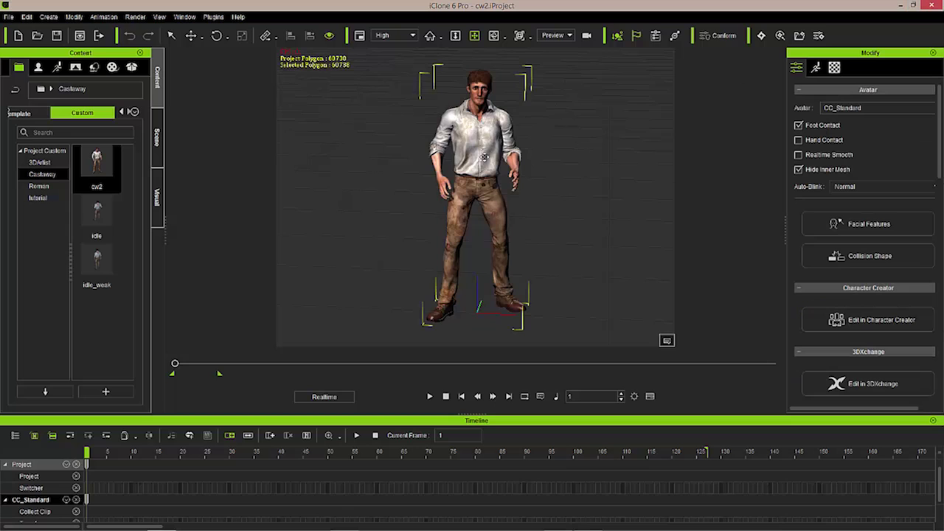
{"action": "key", "text": "f"}
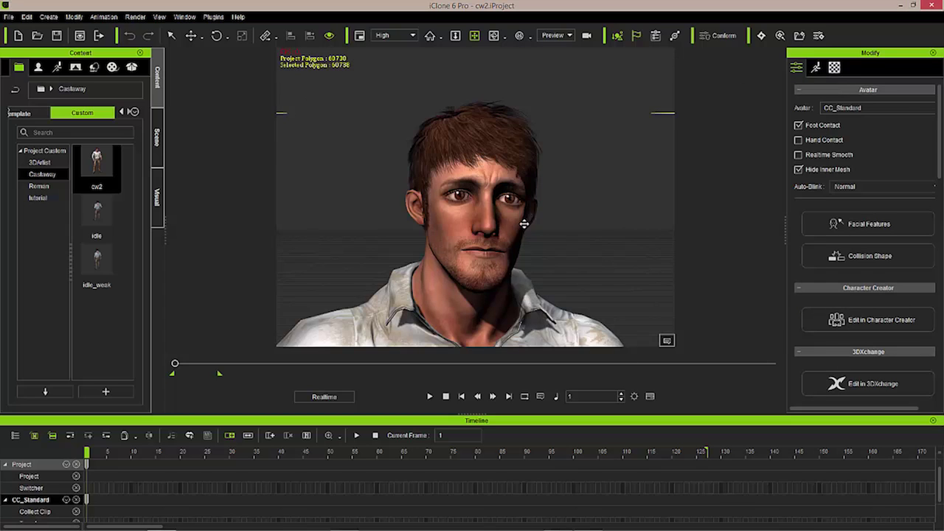
{"action": "left_click_drag", "start_coordinate": [523, 223], "coordinate": [597, 234]}
{"action": "key", "text": "z"}
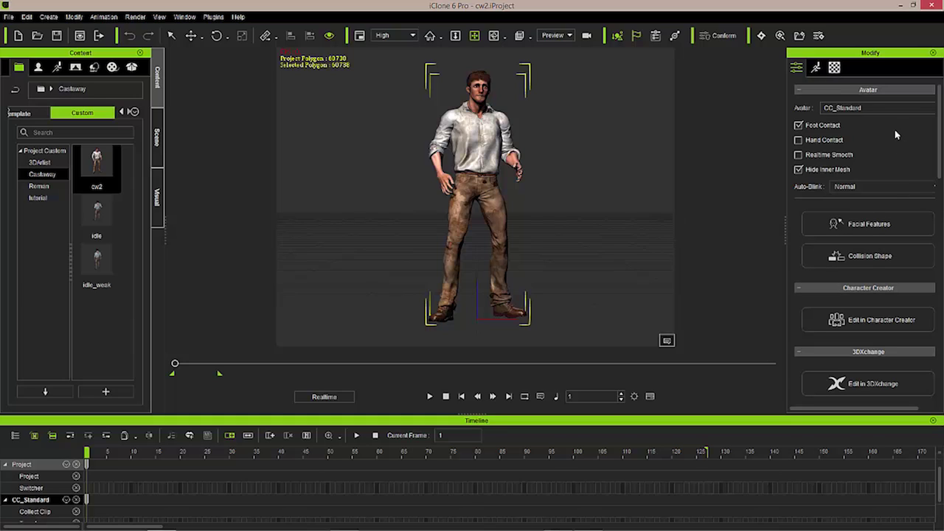
Show the castaway's Animation tab with its Motion section in the Modify panel
{"action": "left_click", "coordinate": [817, 68]}
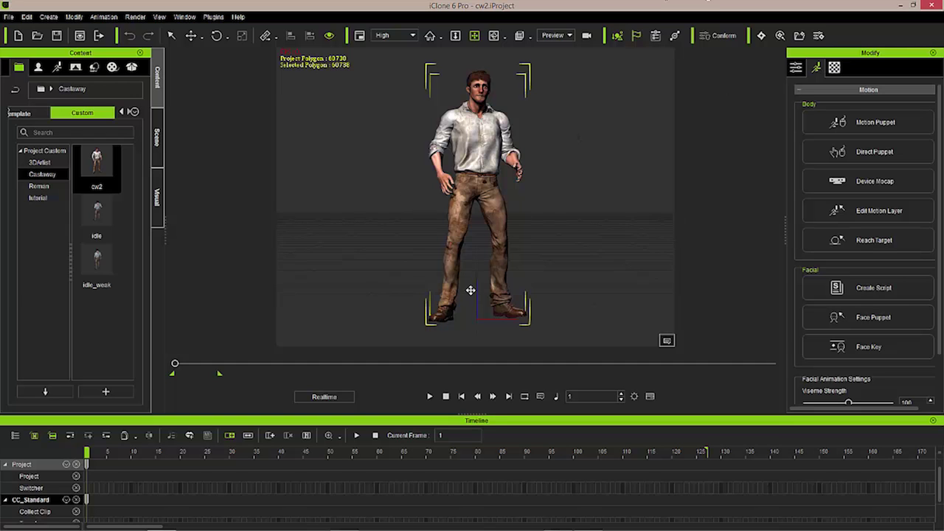
{"action": "left_click_drag", "start_coordinate": [489, 182], "coordinate": [595, 150]}
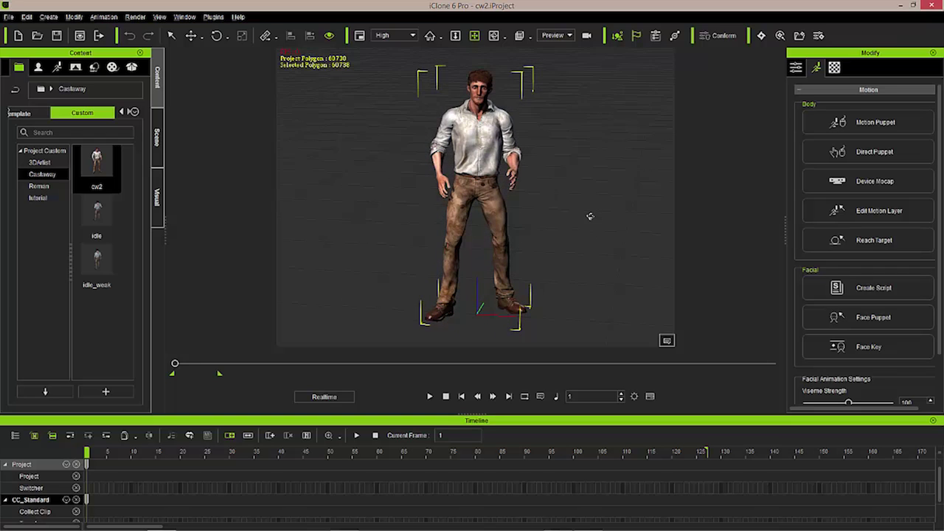
{"action": "mouse_move", "coordinate": [590, 216]}
{"action": "left_mouse_down"}
{"action": "mouse_move", "coordinate": [593, 184]}
{"action": "mouse_move", "coordinate": [583, 181]}
{"action": "mouse_move", "coordinate": [593, 218]}
{"action": "left_mouse_up"}
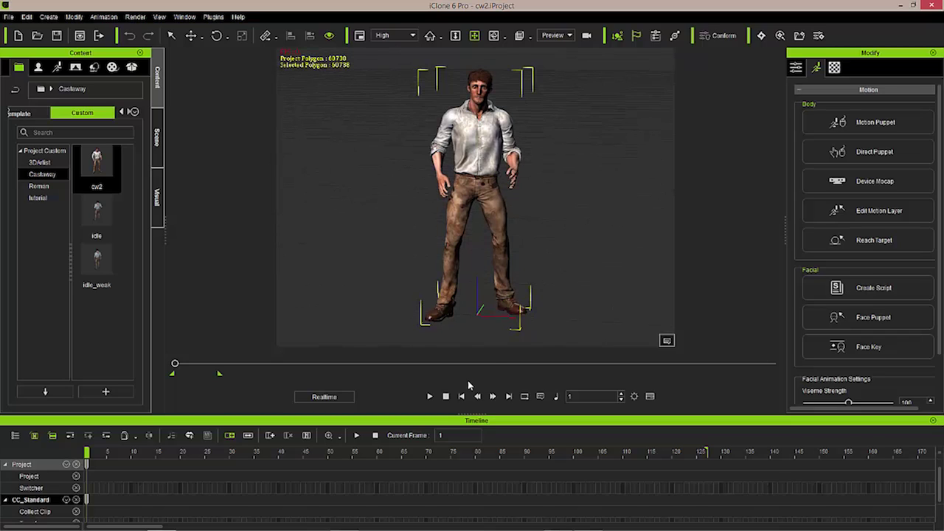
Open the Motion Puppet panel and reposition it beside the character
{"action": "left_click", "coordinate": [900, 128]}
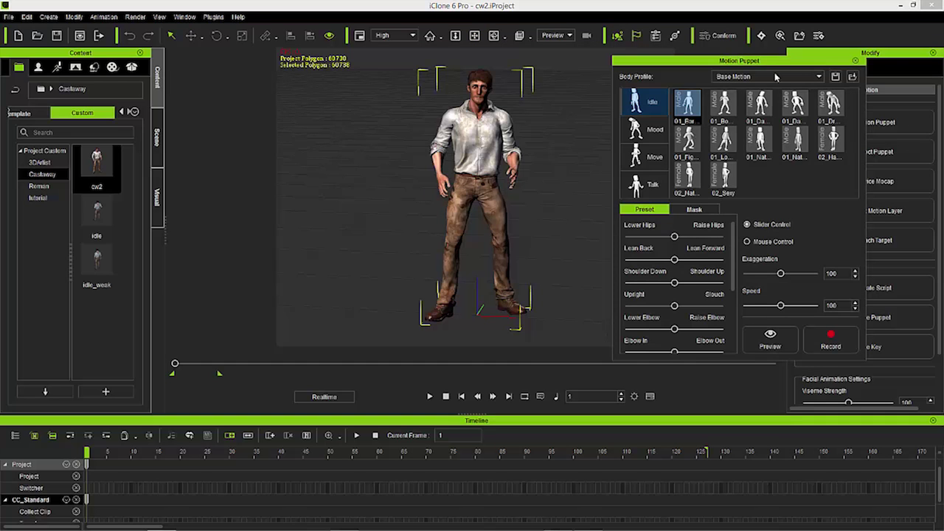
{"action": "left_click_drag", "start_coordinate": [787, 65], "coordinate": [818, 154]}
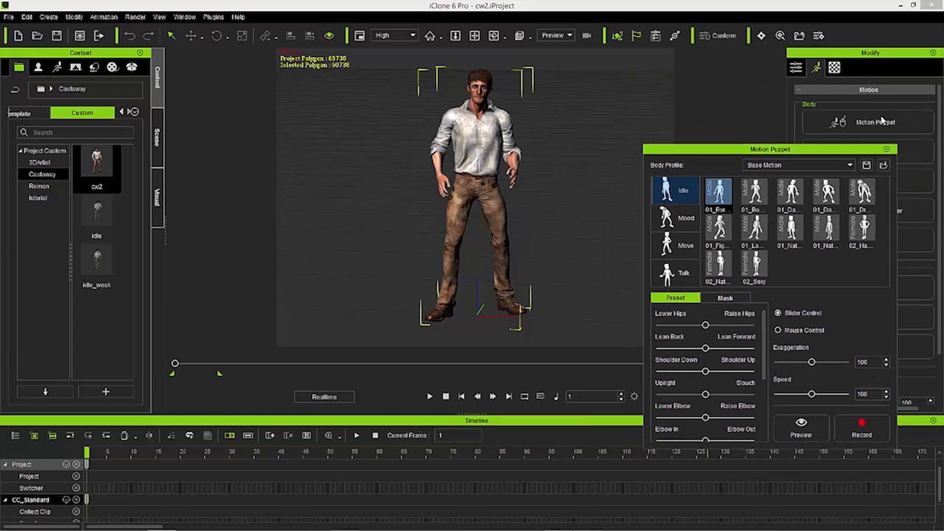
{"action": "left_click_drag", "start_coordinate": [739, 155], "coordinate": [739, 75]}
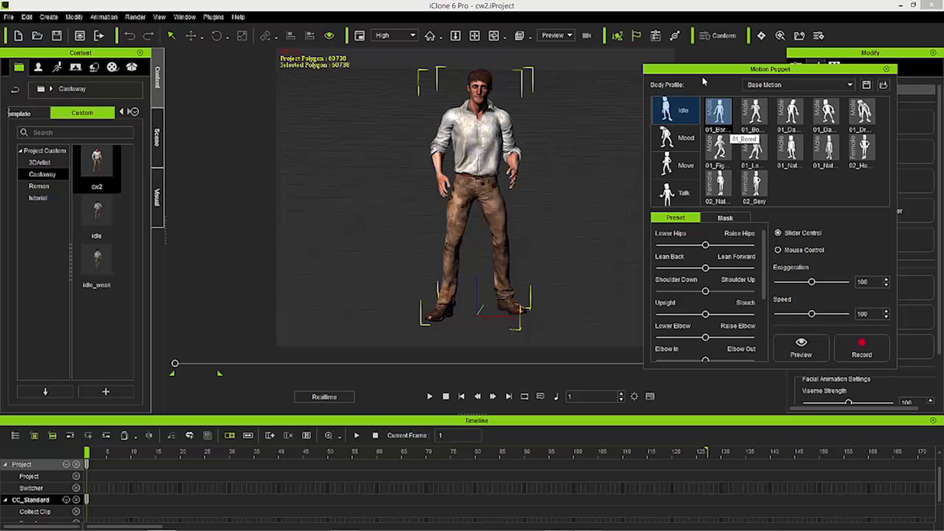
Preview a different Idle preset, adjusting the Elbow In and Lower Elbow sliders
{"action": "left_click", "coordinate": [794, 153]}
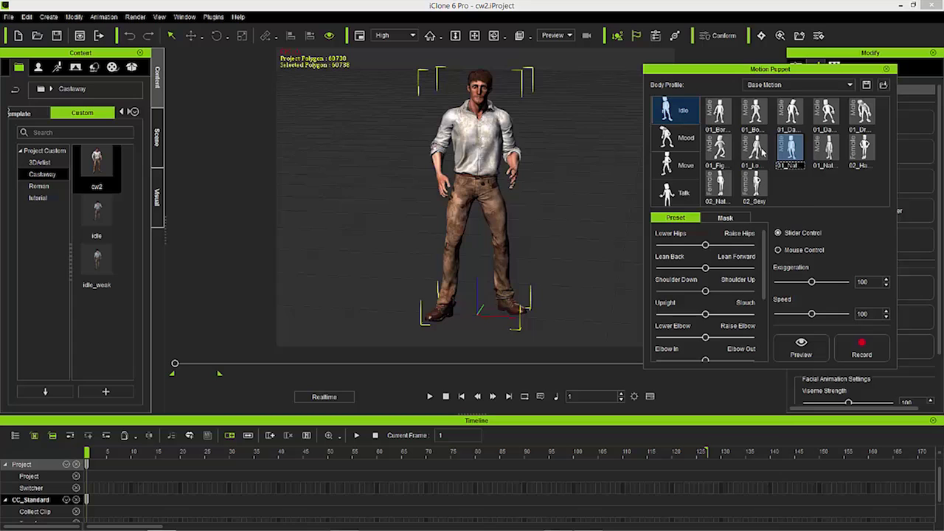
{"action": "left_click", "coordinate": [811, 340]}
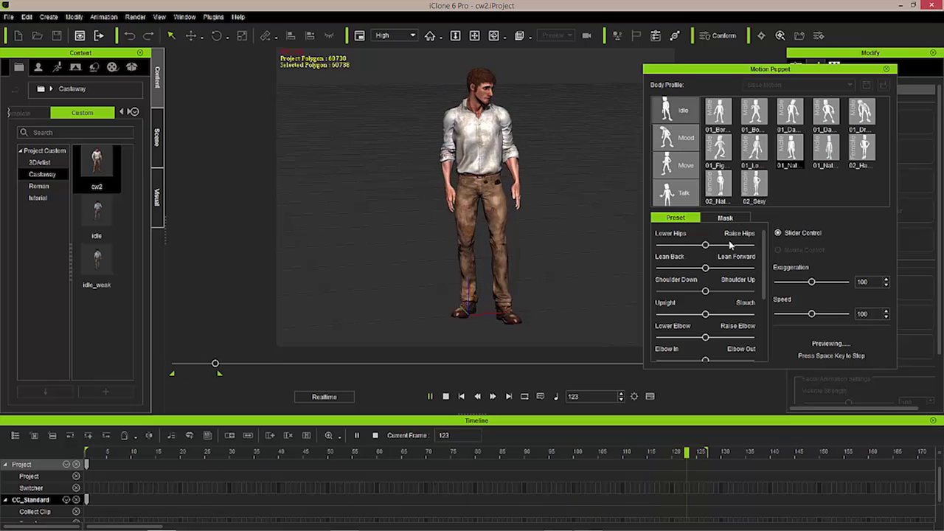
{"action": "left_click_drag", "start_coordinate": [766, 269], "coordinate": [527, 209]}
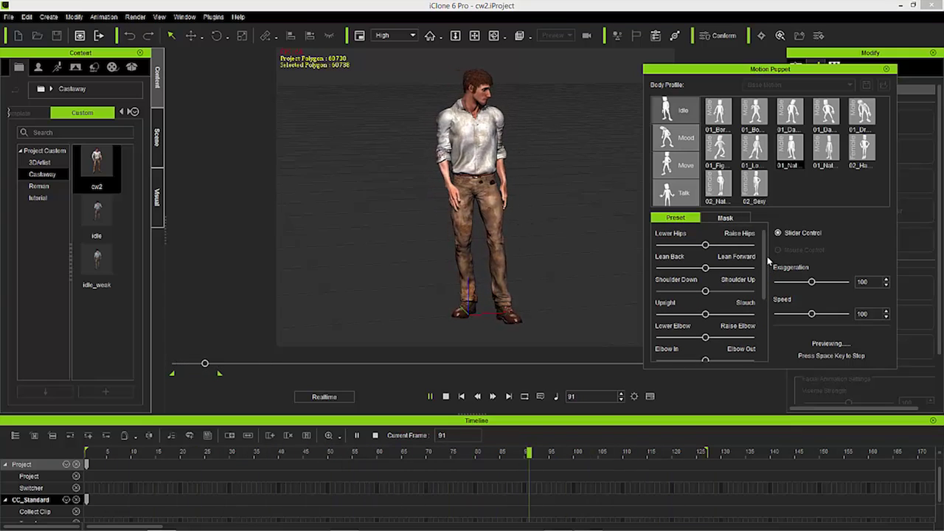
{"action": "left_click_drag", "start_coordinate": [763, 270], "coordinate": [763, 304]}
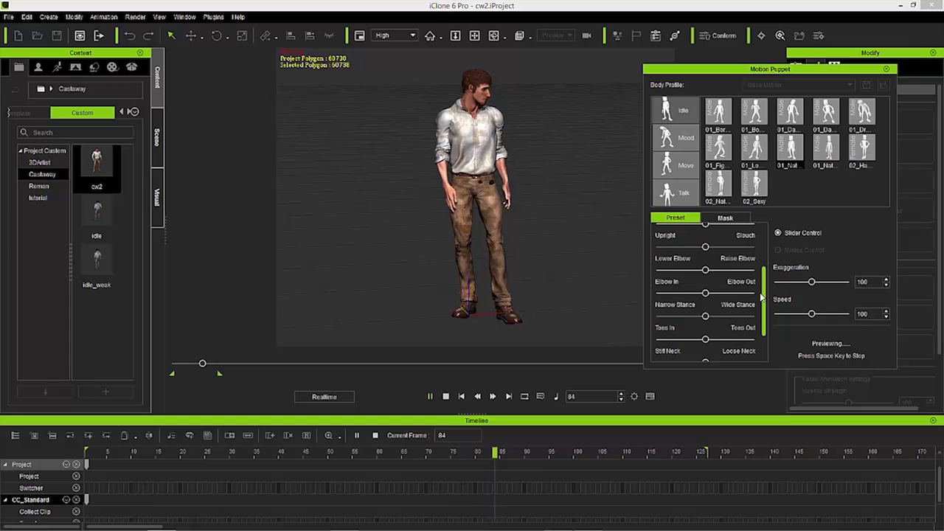
{"action": "mouse_move", "coordinate": [706, 295]}
{"action": "left_mouse_down"}
{"action": "mouse_move", "coordinate": [728, 294]}
{"action": "mouse_move", "coordinate": [712, 293]}
{"action": "mouse_move", "coordinate": [719, 270]}
{"action": "mouse_move", "coordinate": [714, 278]}
{"action": "left_mouse_up"}
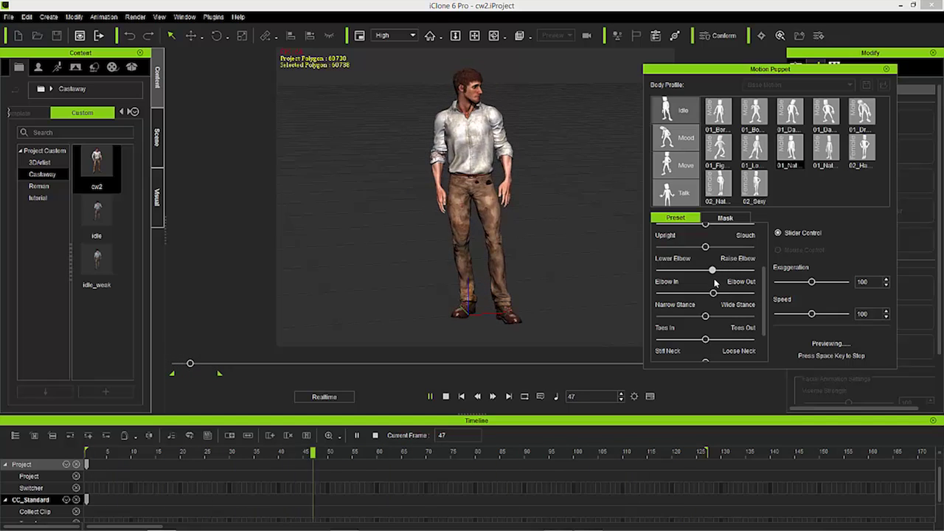
{"action": "left_click_drag", "start_coordinate": [714, 278], "coordinate": [717, 279]}
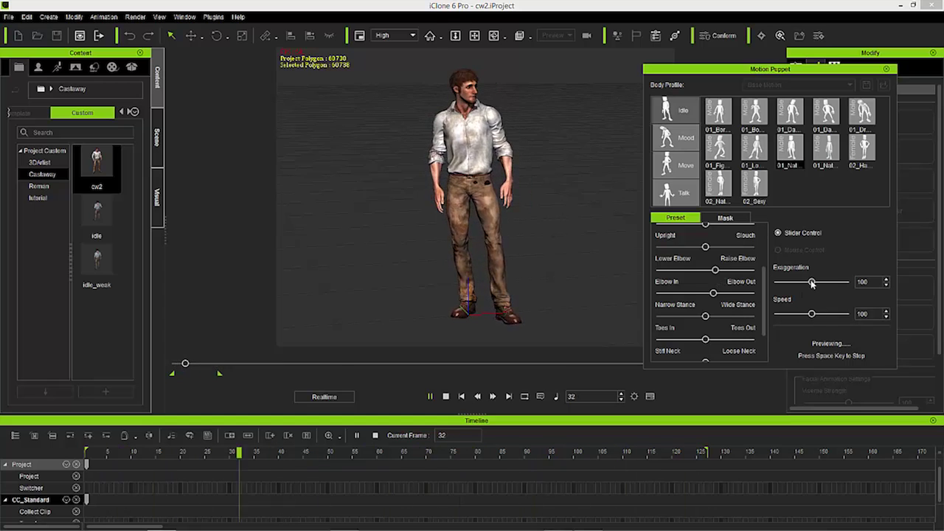
Set the idle's Exaggeration to 74 and stop the preview
{"action": "left_click_drag", "start_coordinate": [812, 281], "coordinate": [836, 281]}
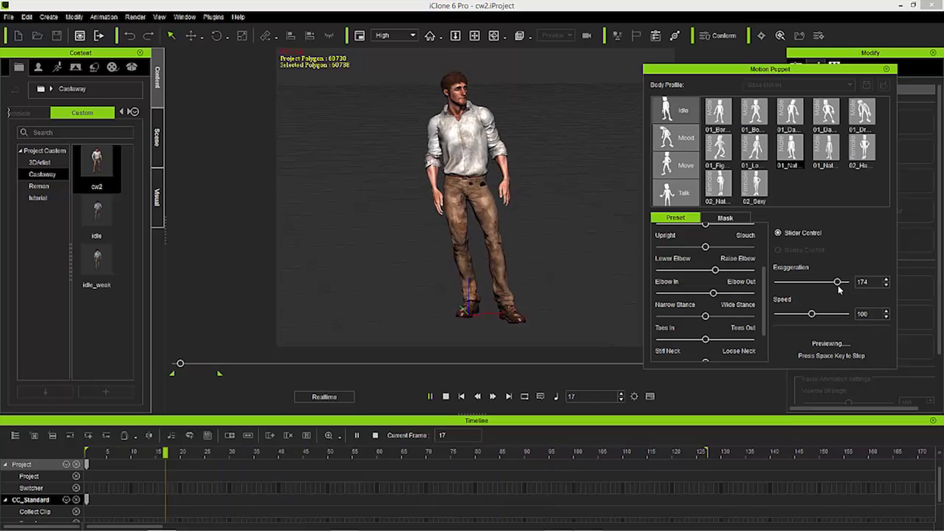
{"action": "left_click_drag", "start_coordinate": [836, 281], "coordinate": [802, 283]}
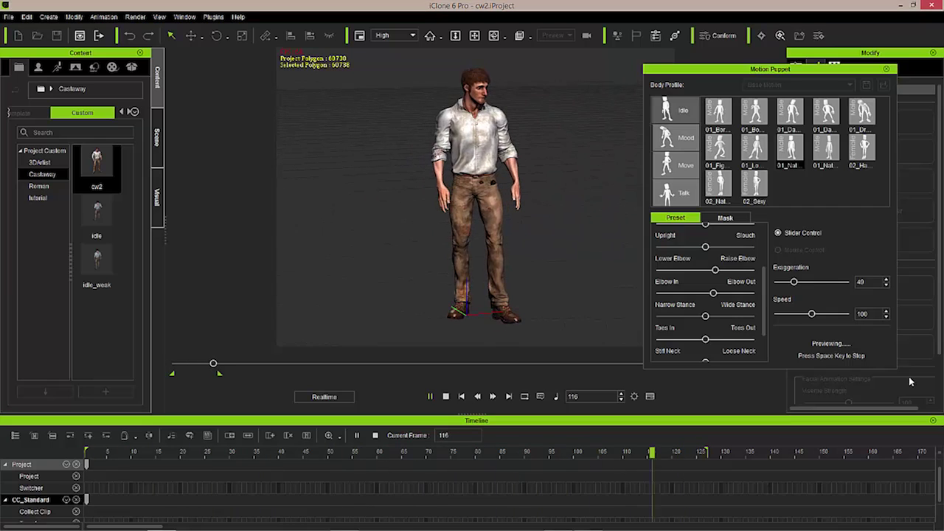
{"action": "mouse_move", "coordinate": [795, 283]}
{"action": "left_mouse_down"}
{"action": "mouse_move", "coordinate": [814, 284]}
{"action": "mouse_move", "coordinate": [802, 283]}
{"action": "left_mouse_up"}
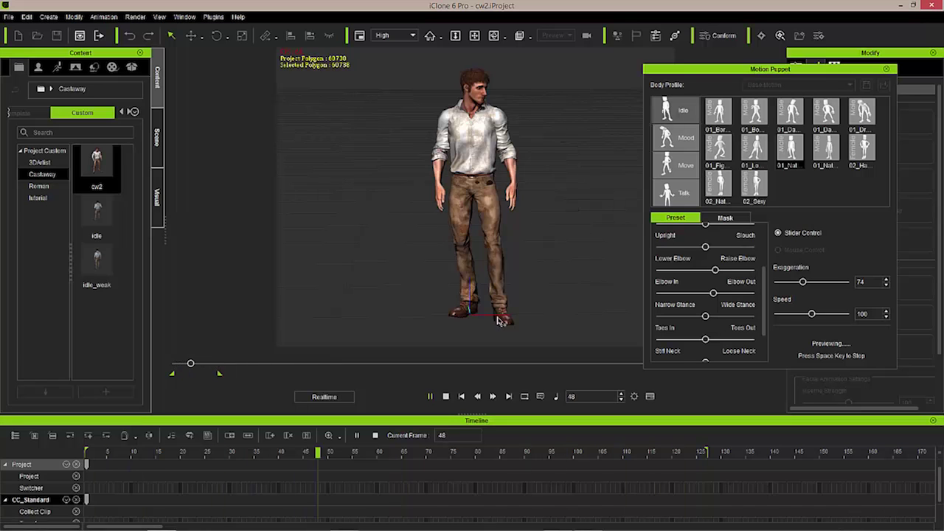
{"action": "key", "text": "space"}
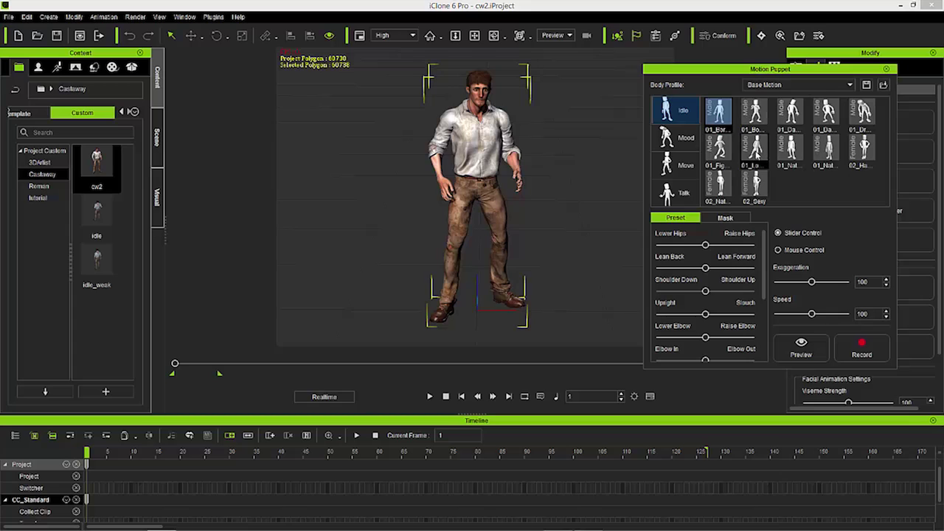
Preview another Idle preset with Exaggeration toned down to 38
{"action": "left_click", "coordinate": [755, 151]}
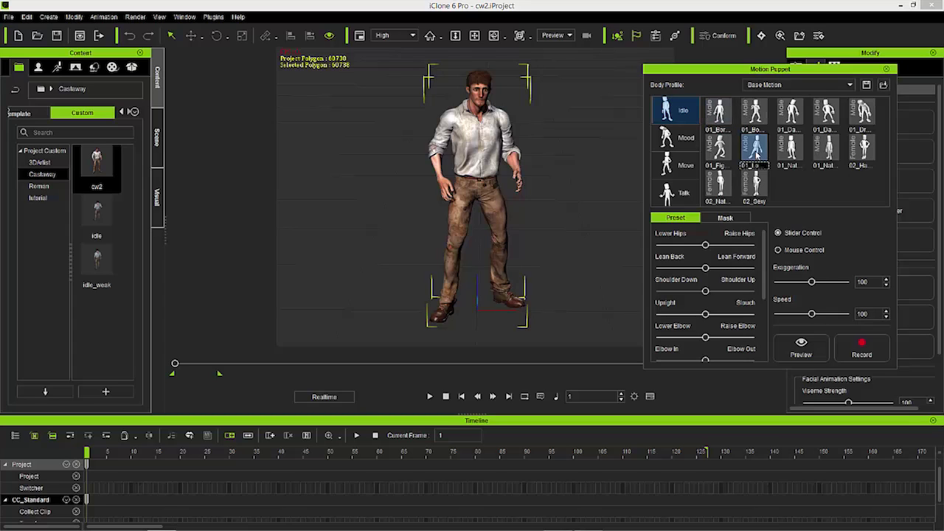
{"action": "left_click", "coordinate": [786, 358]}
{"action": "key", "text": "space"}
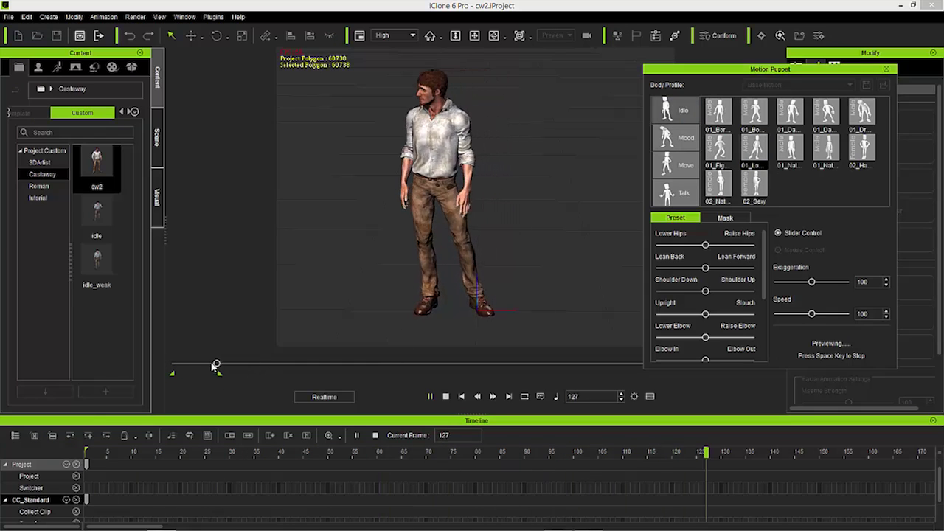
{"action": "key", "text": "space"}
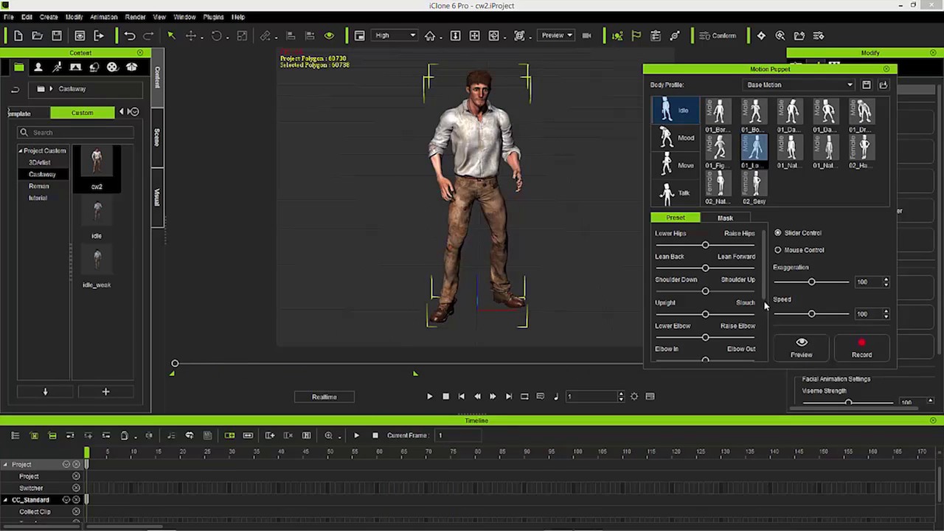
{"action": "left_click", "coordinate": [801, 346]}
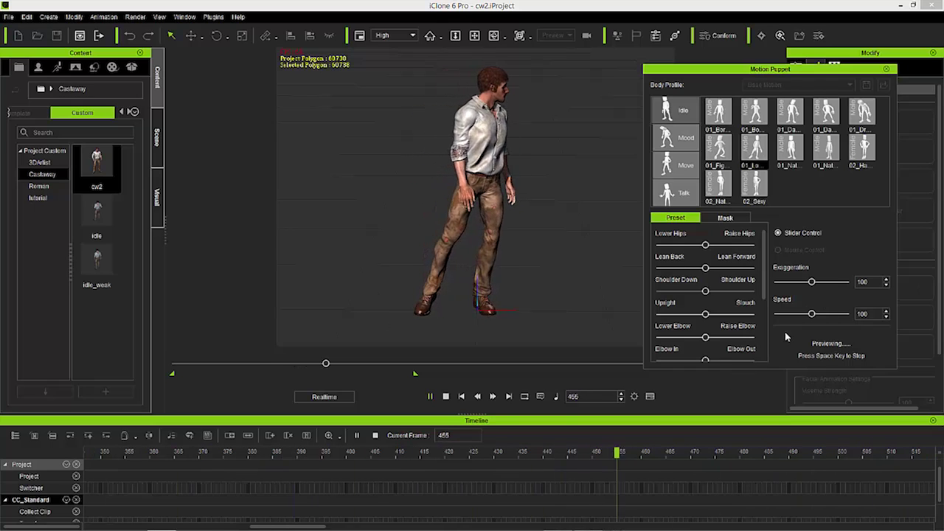
{"action": "key", "text": "space"}
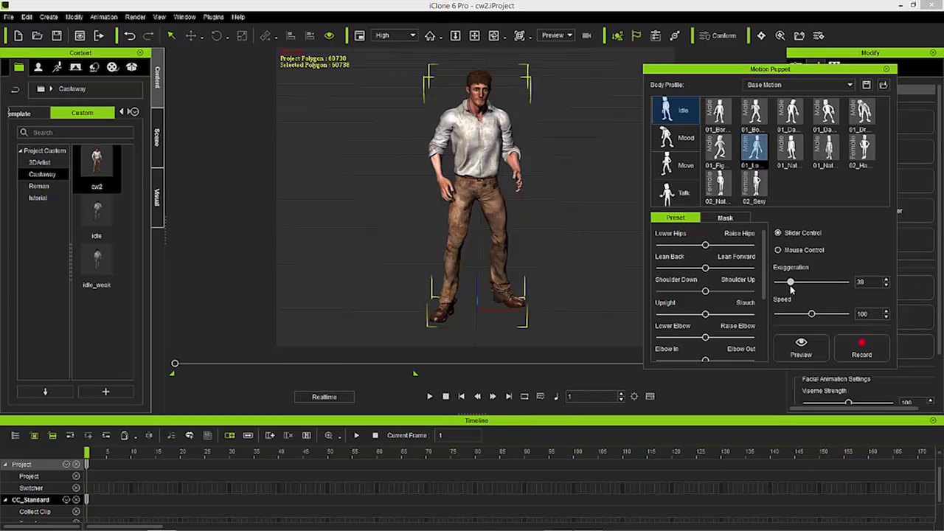
{"action": "left_click", "coordinate": [801, 346]}
{"action": "key", "text": "space"}
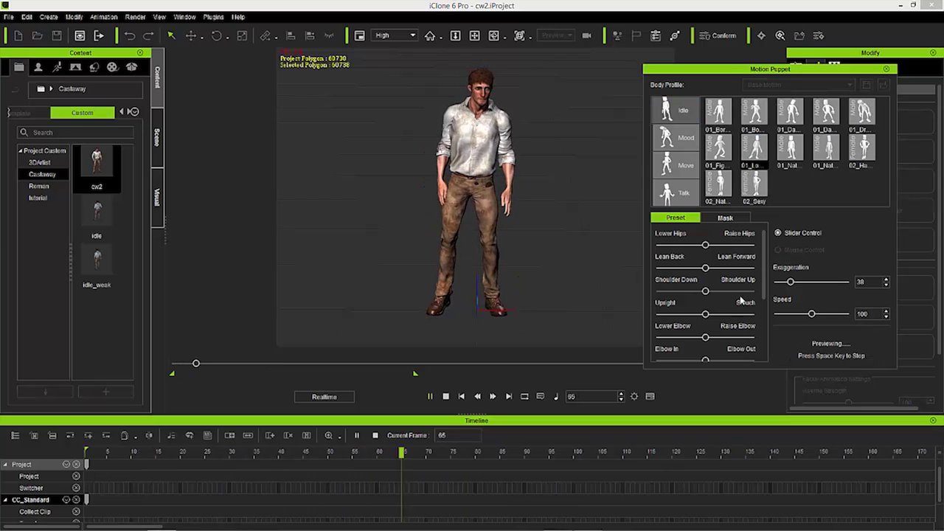
Raise the character's elbows and return Elbow In/Out to its neutral centre
{"action": "scroll", "coordinate": [761, 296], "scroll_direction": "down", "scroll_amount": 2}
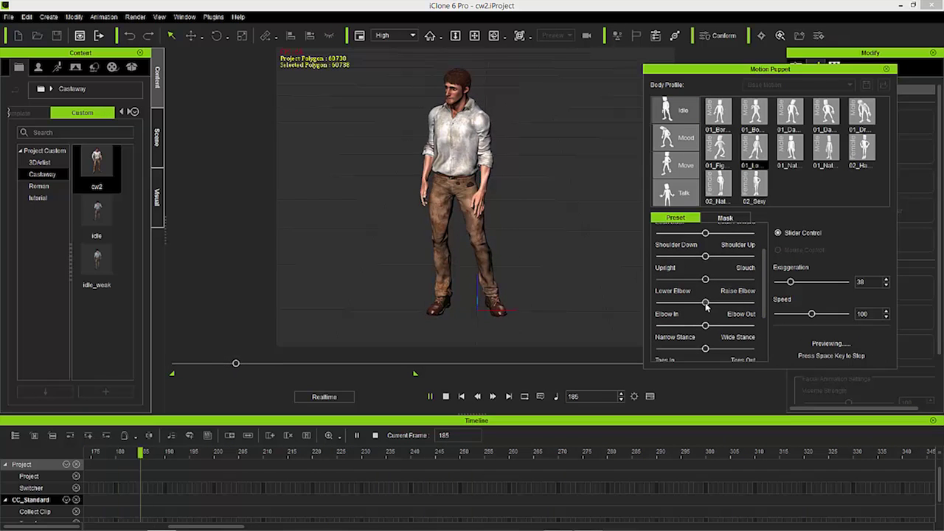
{"action": "left_click_drag", "start_coordinate": [705, 302], "coordinate": [727, 327]}
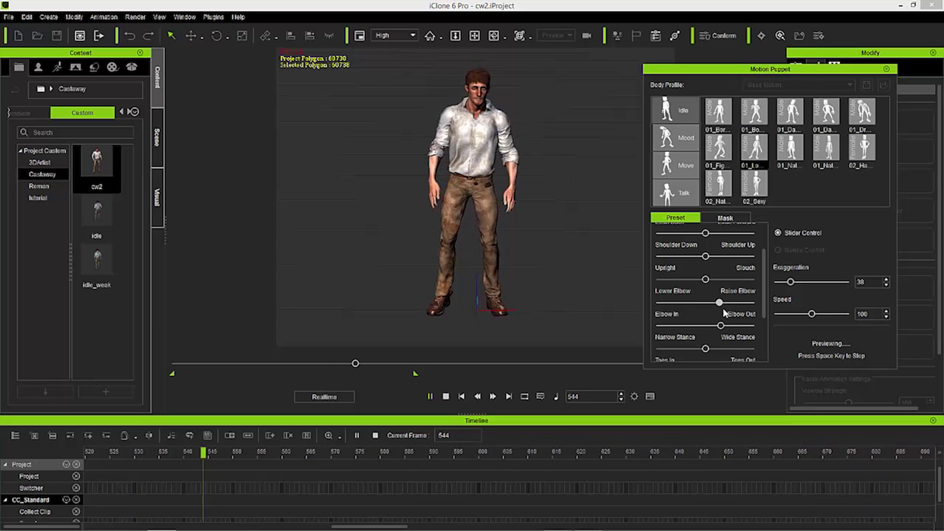
{"action": "left_click_drag", "start_coordinate": [721, 327], "coordinate": [705, 315]}
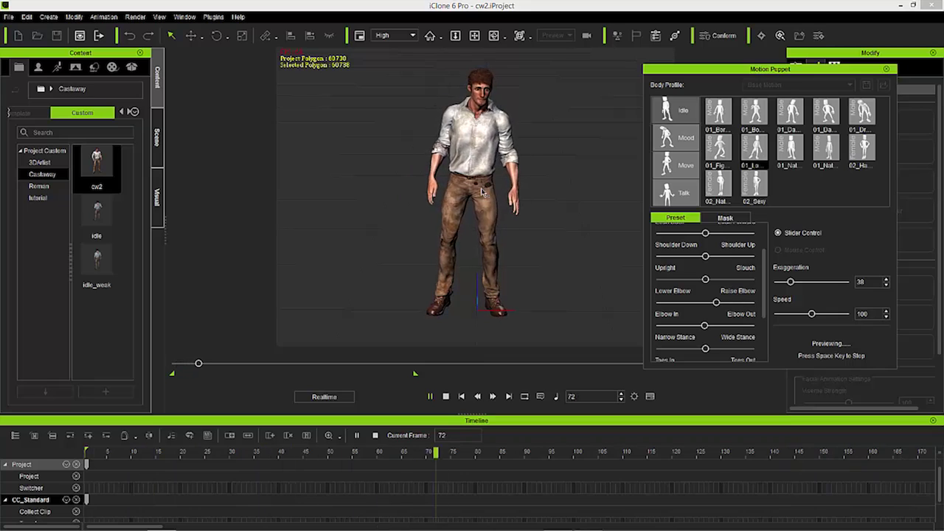
Switch to the Move presets and preview 01_Basic Run on the character
{"action": "key", "text": "space"}
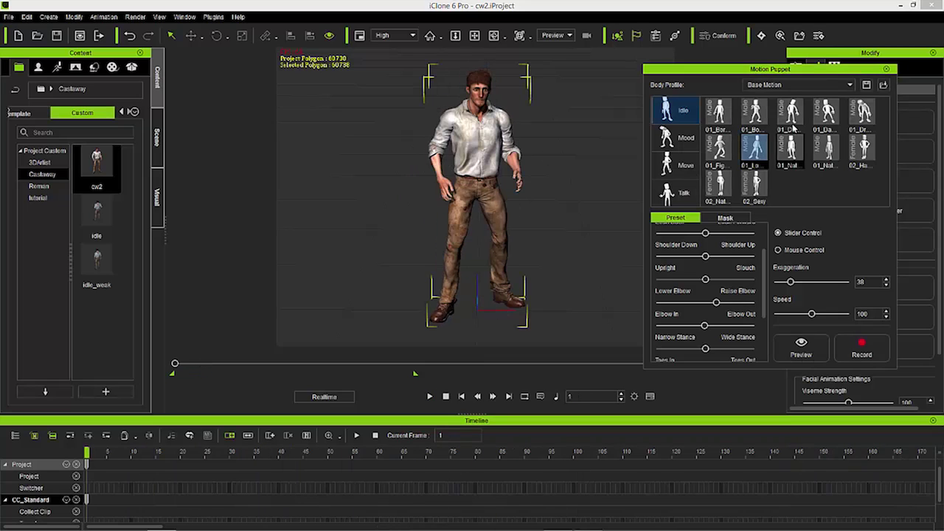
{"action": "left_click", "coordinate": [686, 171]}
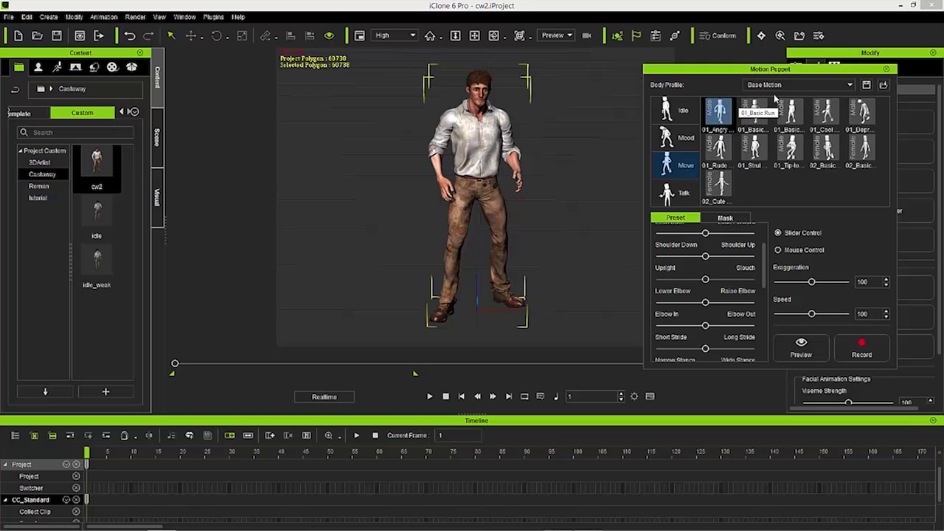
{"action": "left_click", "coordinate": [762, 120]}
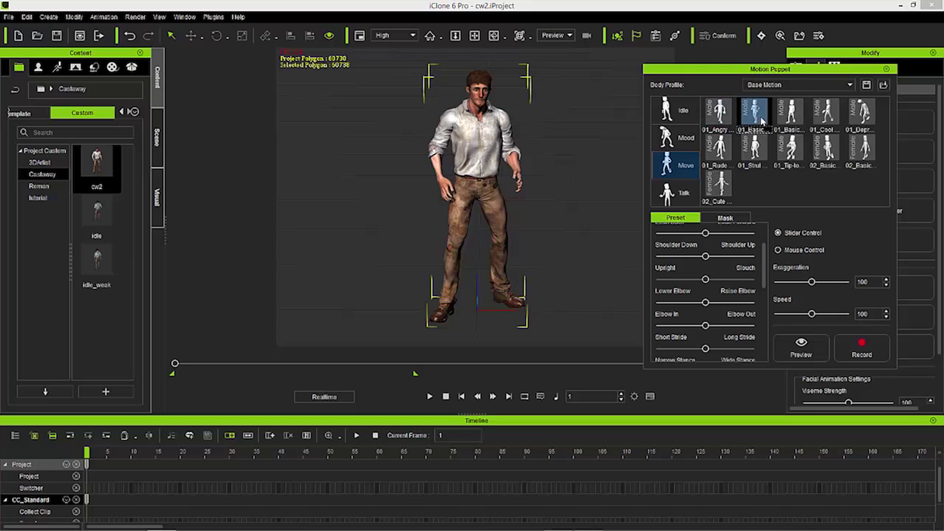
{"action": "left_click", "coordinate": [801, 345]}
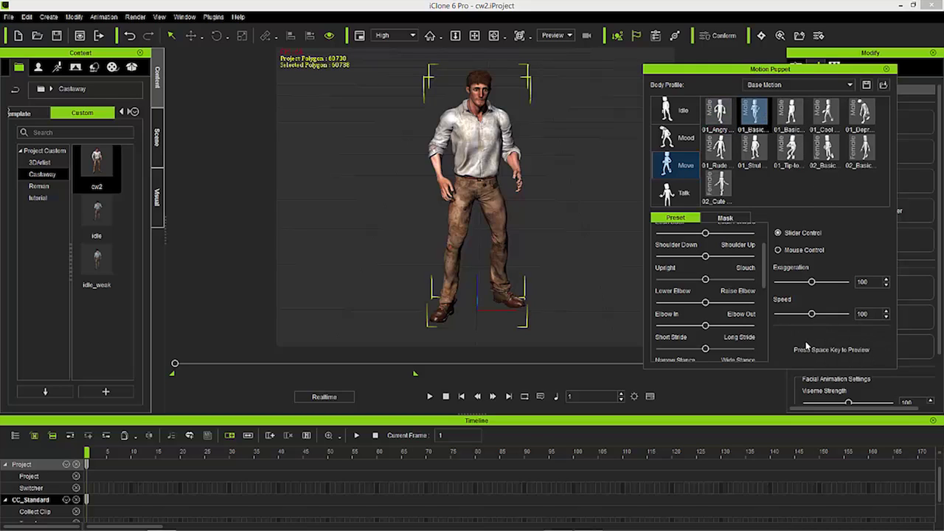
{"action": "key", "text": "space"}
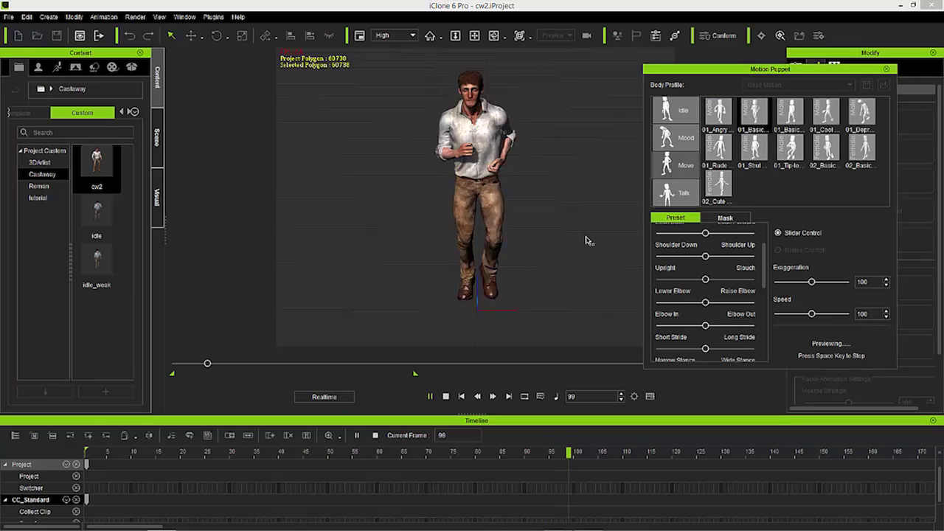
{"action": "right_click_drag", "start_coordinate": [574, 214], "coordinate": [317, 169]}
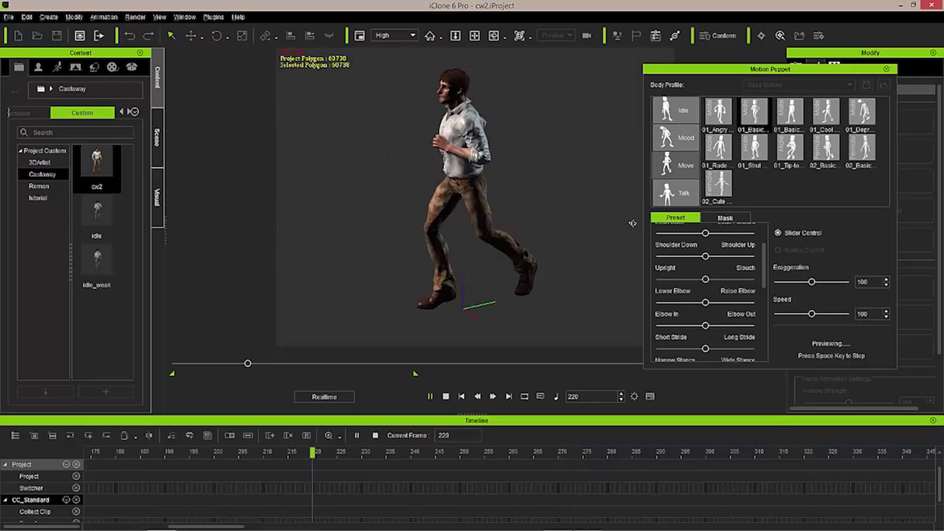
{"action": "right_click_drag", "start_coordinate": [632, 223], "coordinate": [509, 196]}
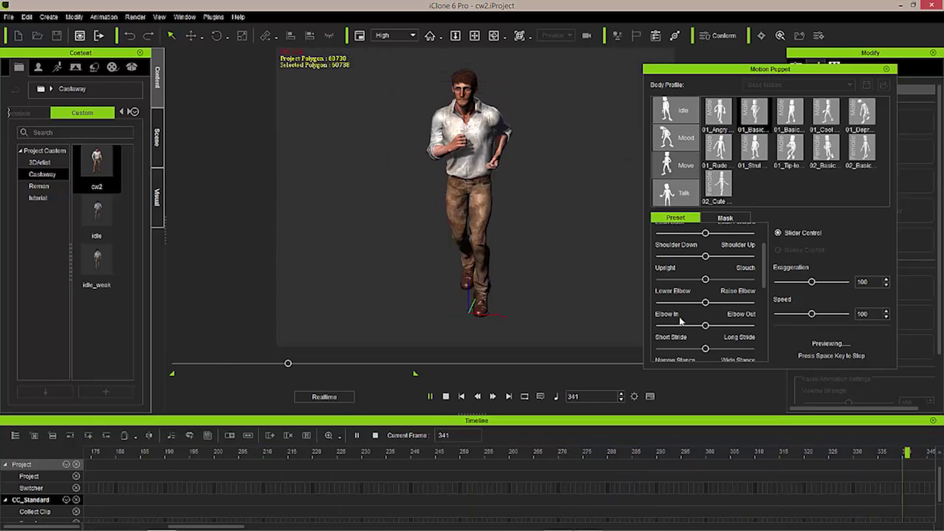
Tune the run with raised elbows, full Slouch and an adjusted Stride
{"action": "left_click_drag", "start_coordinate": [706, 304], "coordinate": [714, 304]}
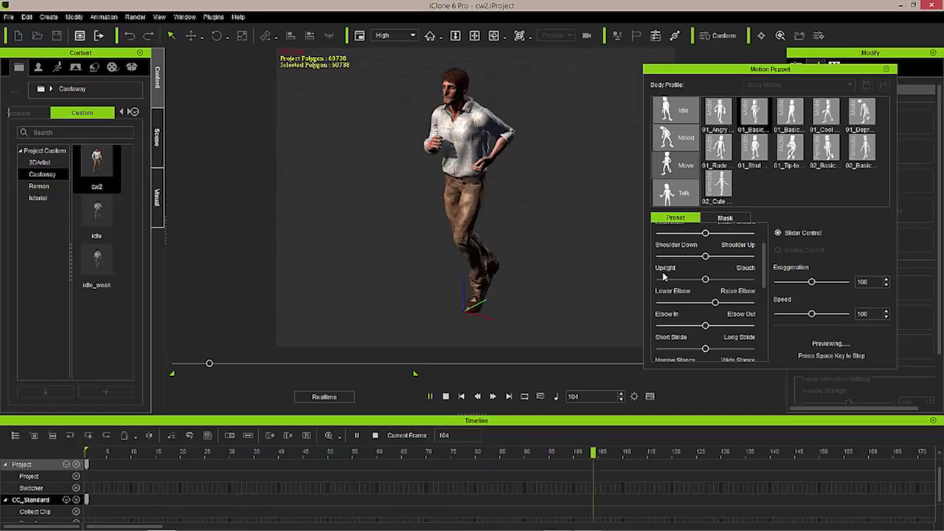
{"action": "left_click_drag", "start_coordinate": [705, 280], "coordinate": [736, 279]}
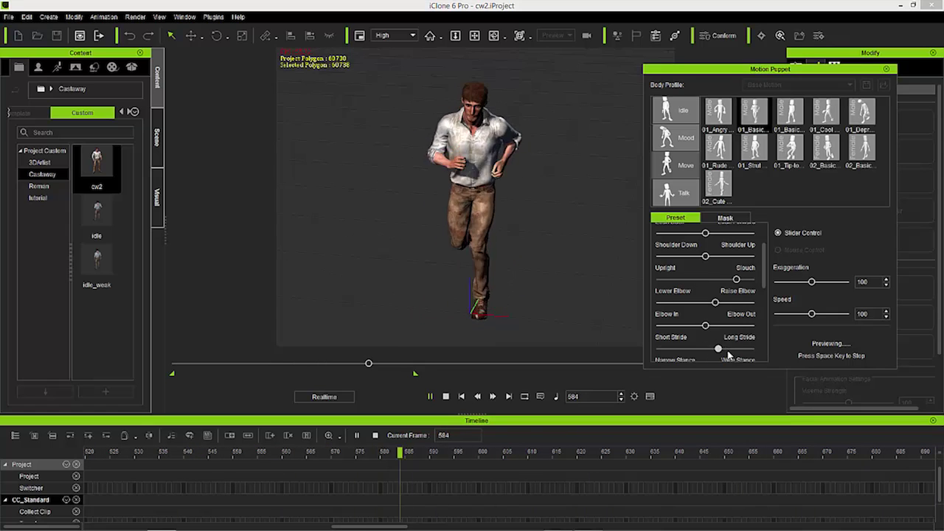
{"action": "mouse_move", "coordinate": [707, 353]}
{"action": "left_mouse_down"}
{"action": "mouse_move", "coordinate": [679, 366]}
{"action": "mouse_move", "coordinate": [706, 350]}
{"action": "left_mouse_up"}
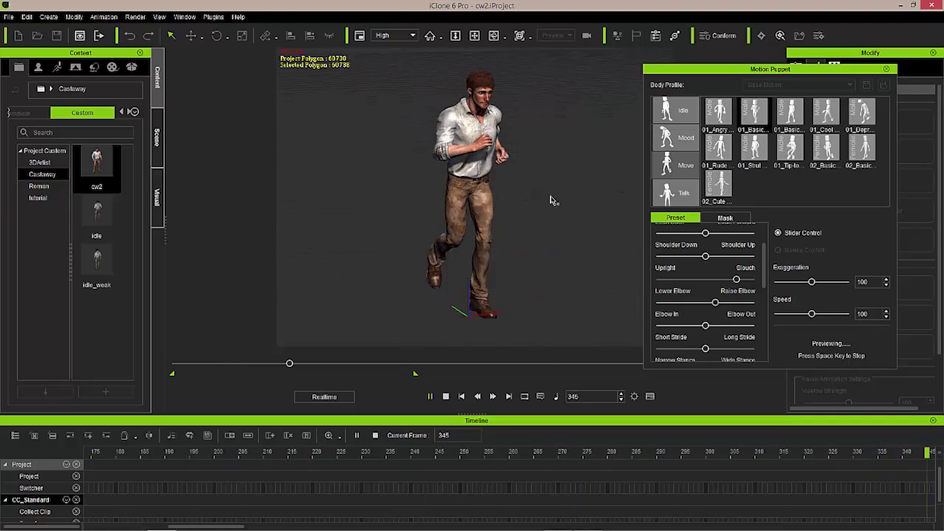
Preview the angry walk Move preset on the castaway
{"action": "key", "text": "space"}
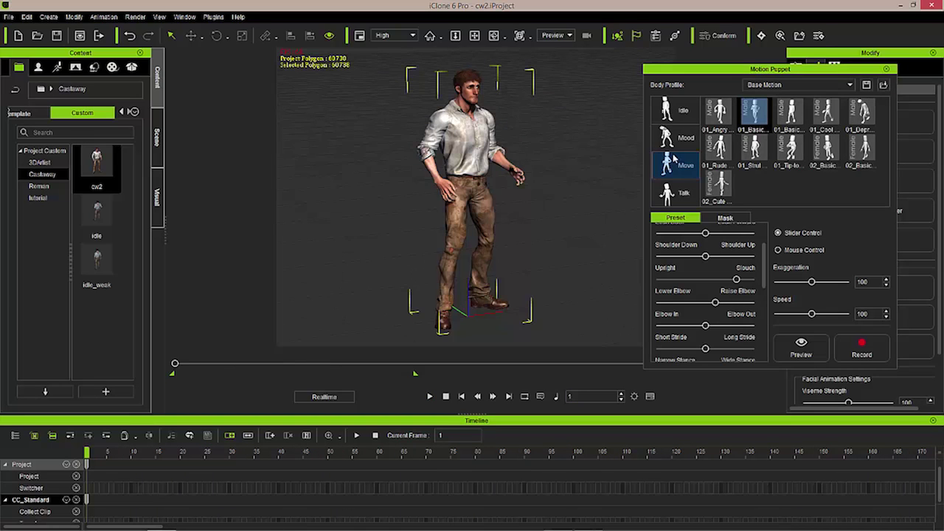
{"action": "left_click", "coordinate": [729, 127]}
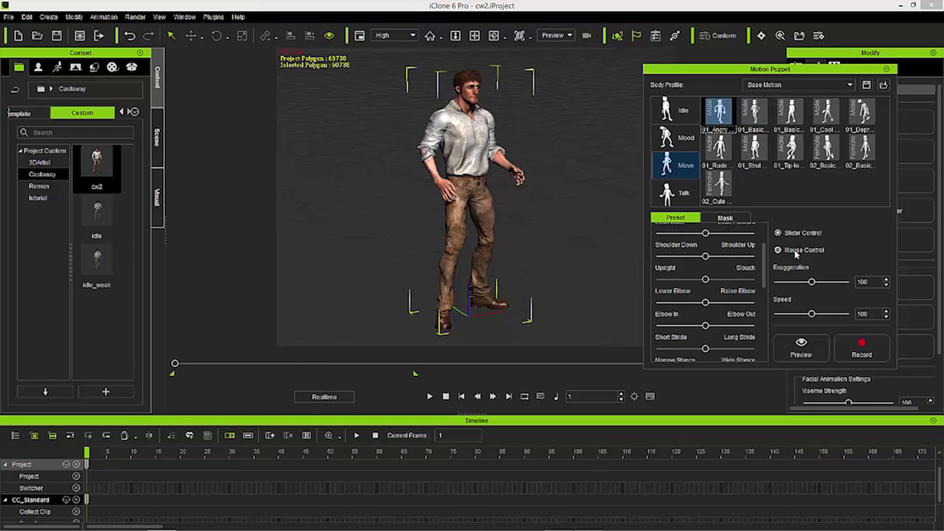
{"action": "left_click", "coordinate": [801, 342]}
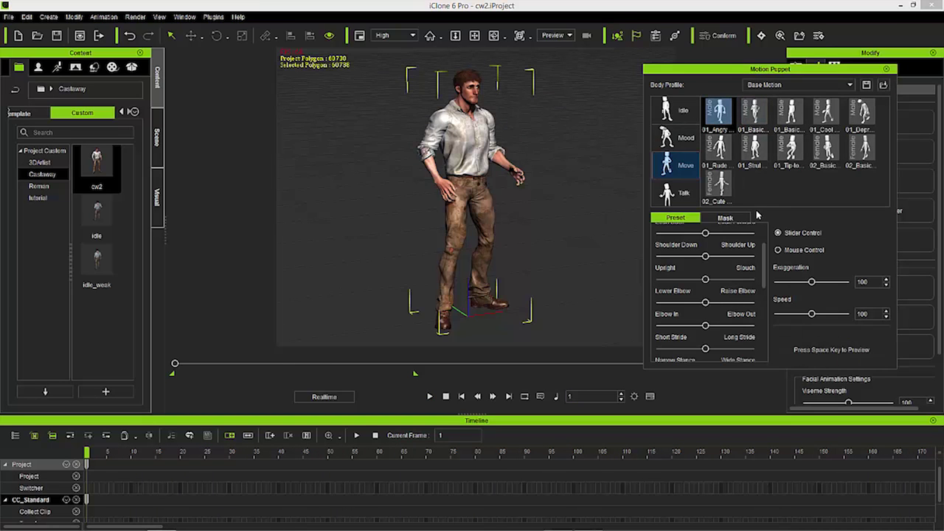
{"action": "key", "text": "space"}
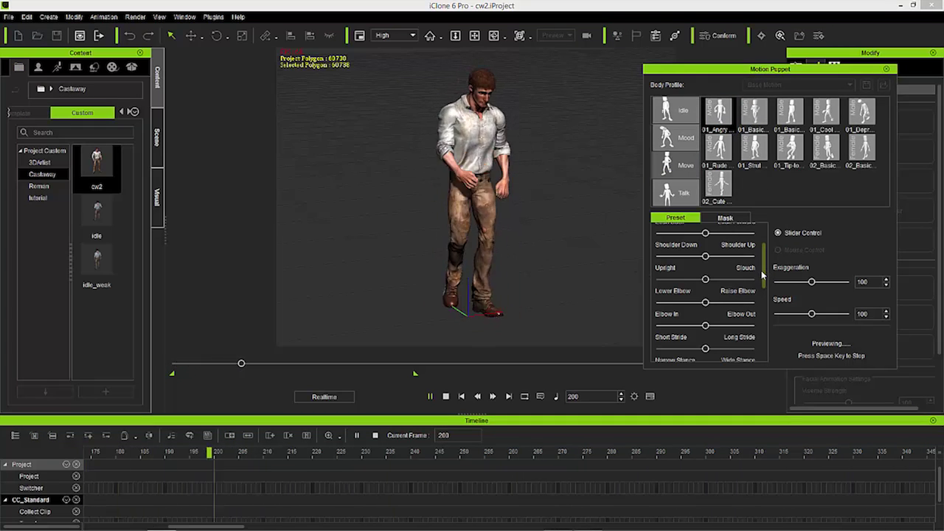
Push the walk toward Sway More, raise Shoulder Up and nudge Slouch slightly
{"action": "scroll", "coordinate": [729, 260], "scroll_direction": "up", "scroll_amount": 1}
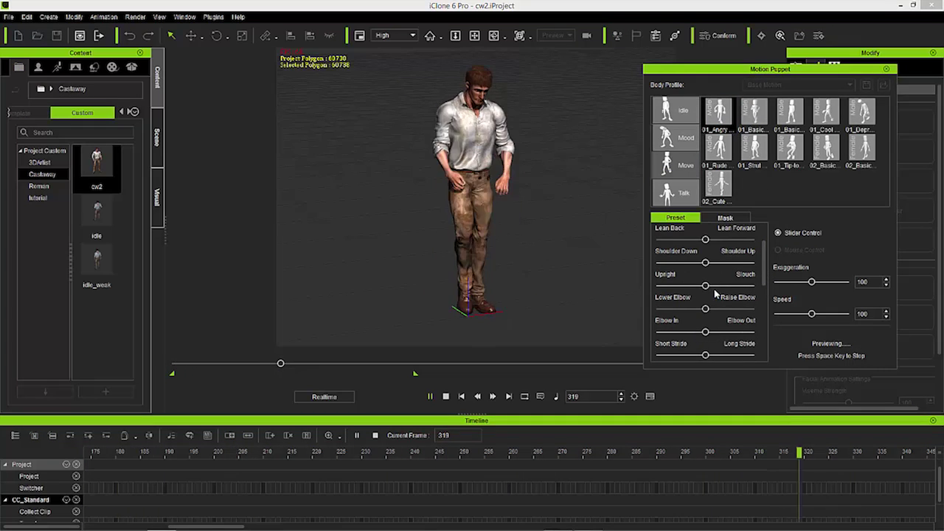
{"action": "left_click_drag", "start_coordinate": [706, 287], "coordinate": [734, 299]}
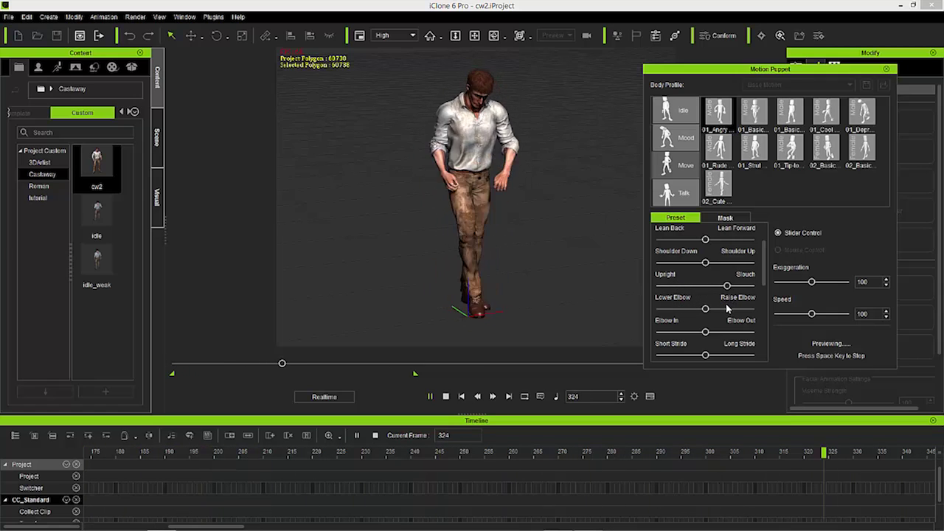
{"action": "left_click_drag", "start_coordinate": [765, 261], "coordinate": [765, 299]}
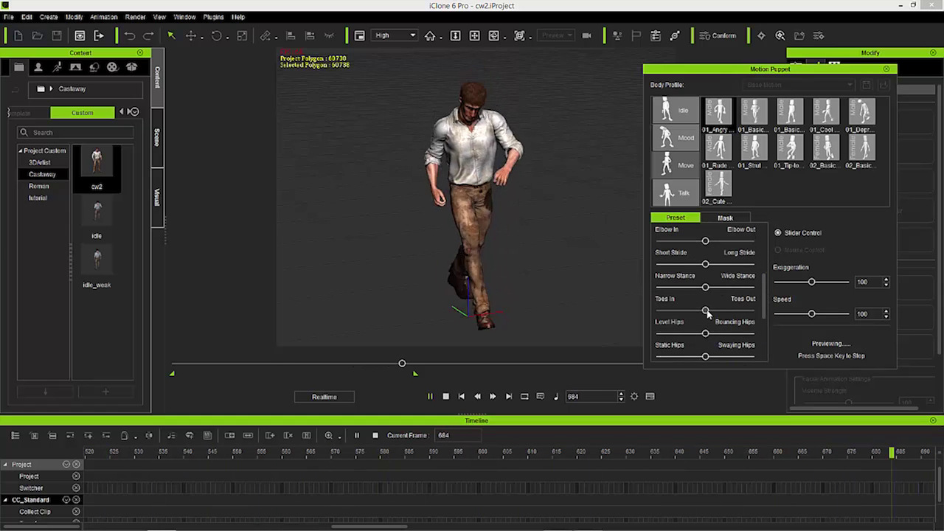
{"action": "left_click_drag", "start_coordinate": [765, 292], "coordinate": [756, 338]}
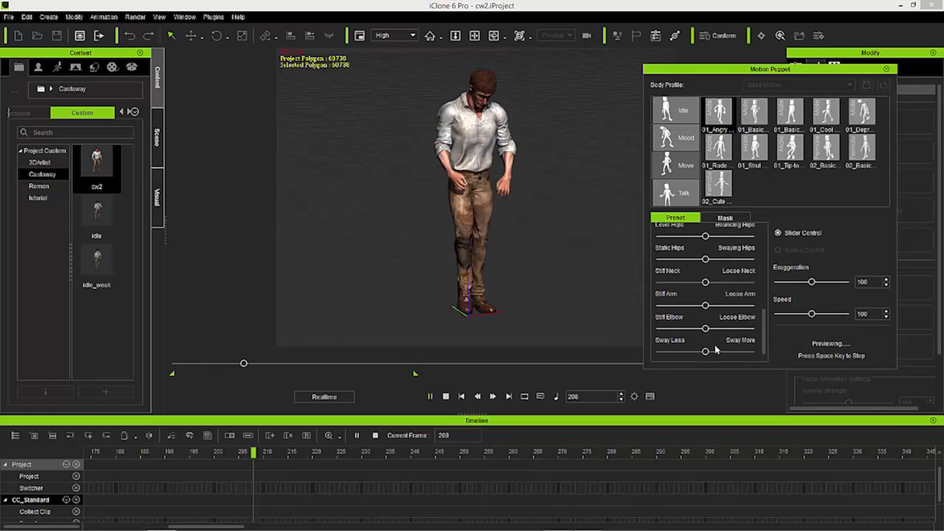
{"action": "mouse_move", "coordinate": [708, 357]}
{"action": "left_mouse_down"}
{"action": "mouse_move", "coordinate": [742, 354]}
{"action": "mouse_move", "coordinate": [719, 361]}
{"action": "mouse_move", "coordinate": [723, 353]}
{"action": "left_mouse_up"}
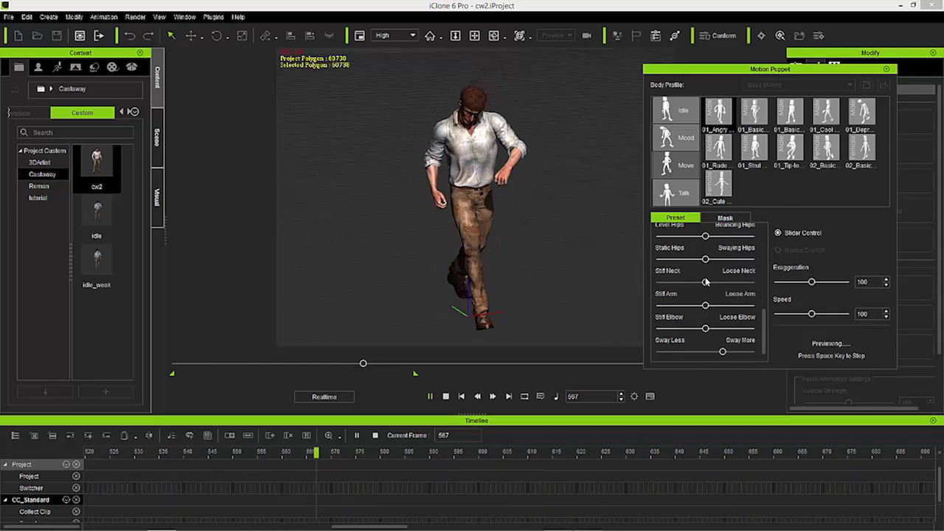
{"action": "left_click_drag", "start_coordinate": [765, 321], "coordinate": [726, 252]}
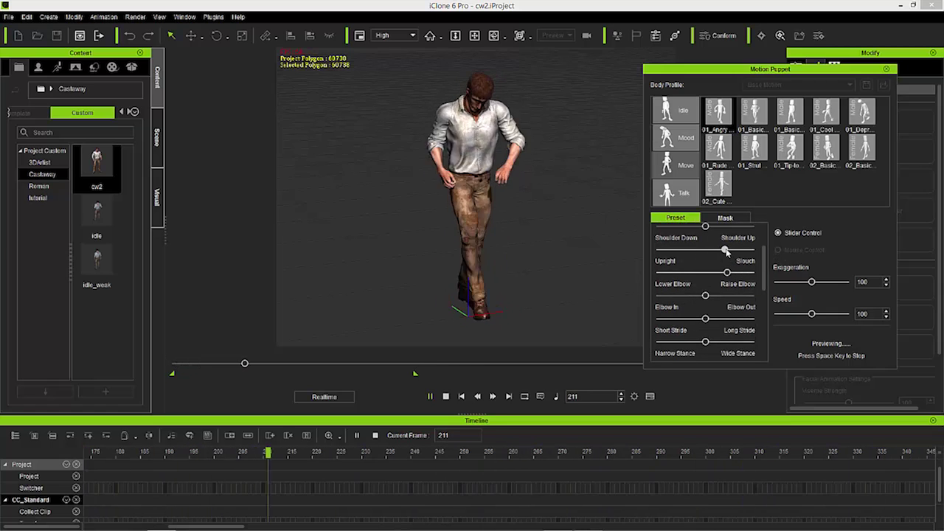
Preview the 01_Cool walk preset on the character
{"action": "key", "text": "space"}
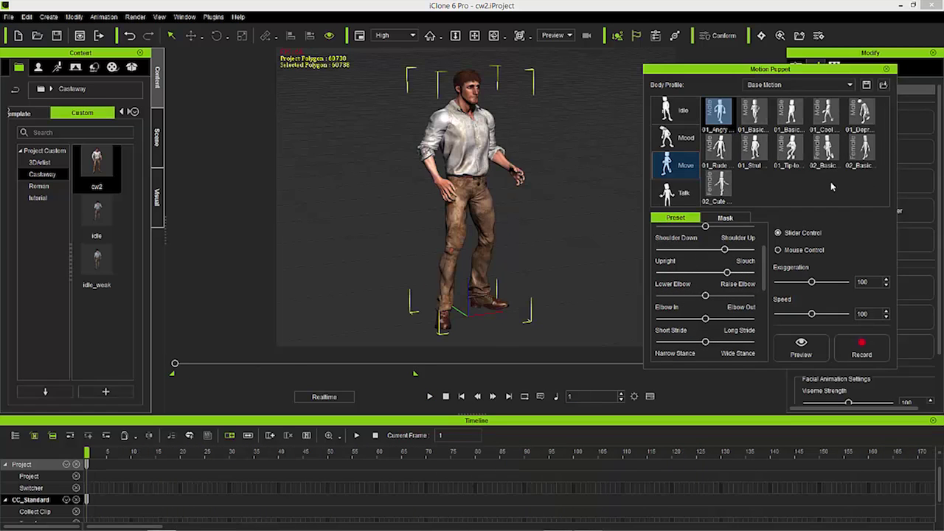
{"action": "left_click", "coordinate": [823, 117]}
{"action": "left_click", "coordinate": [801, 346]}
{"action": "key", "text": "space"}
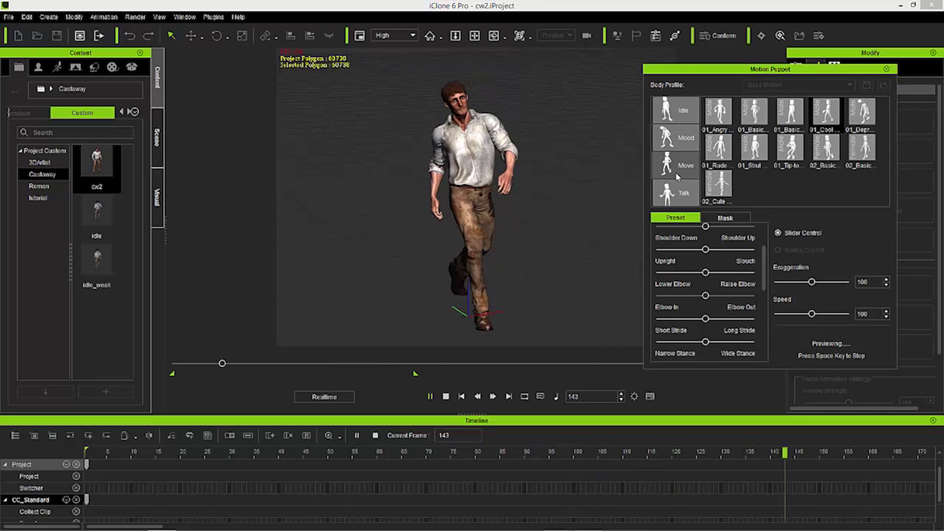
{"action": "key", "text": "space"}
Preview the 01_Basic walk preset for comparison, then stop it
{"action": "left_click", "coordinate": [793, 115]}
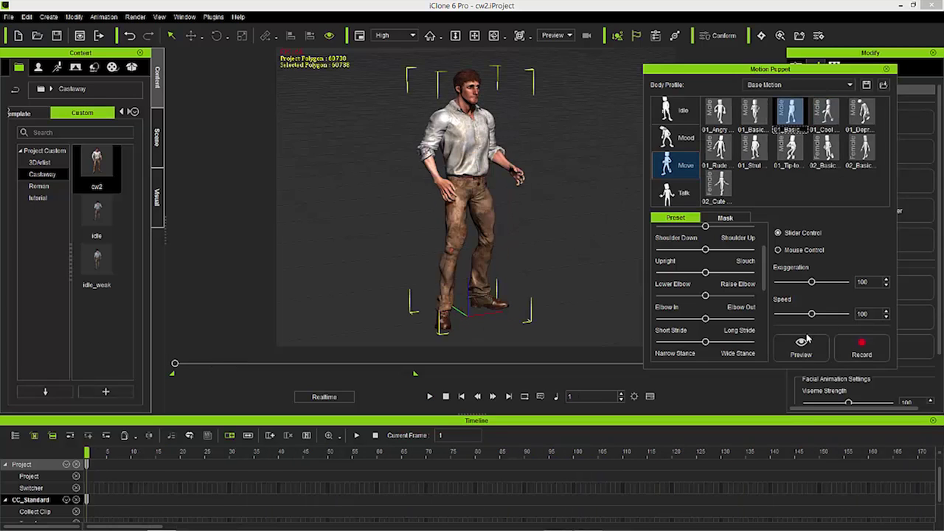
{"action": "left_click", "coordinate": [805, 342]}
{"action": "key", "text": "space"}
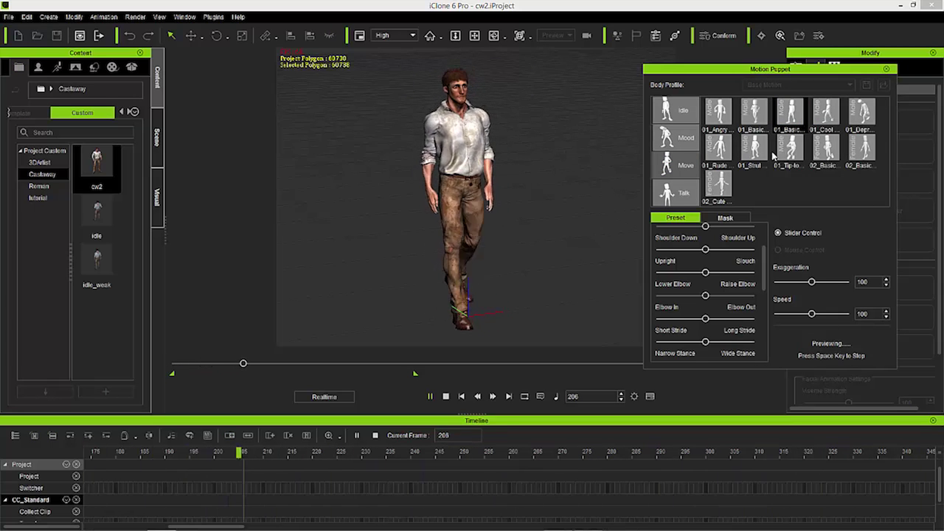
{"action": "key", "text": "space"}
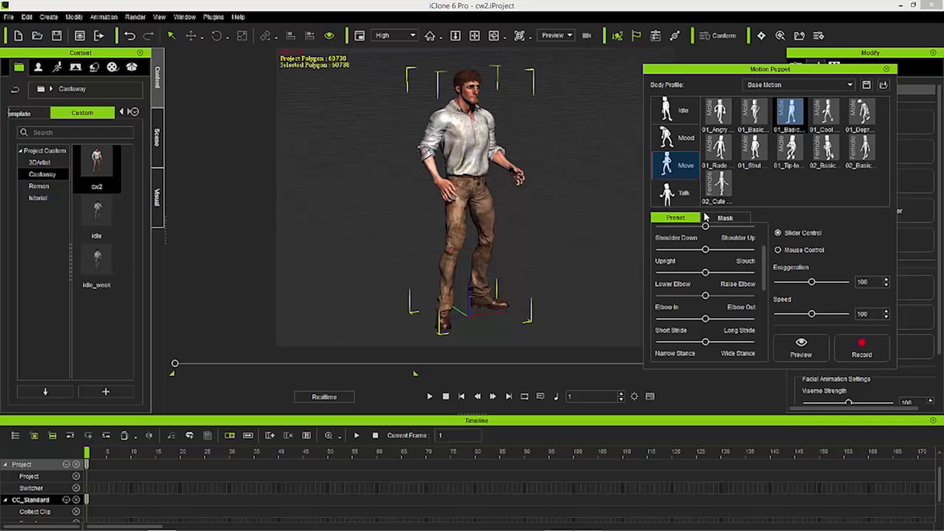
Preview the 01_Ign gesture from the Talk presets
{"action": "left_click", "coordinate": [680, 196]}
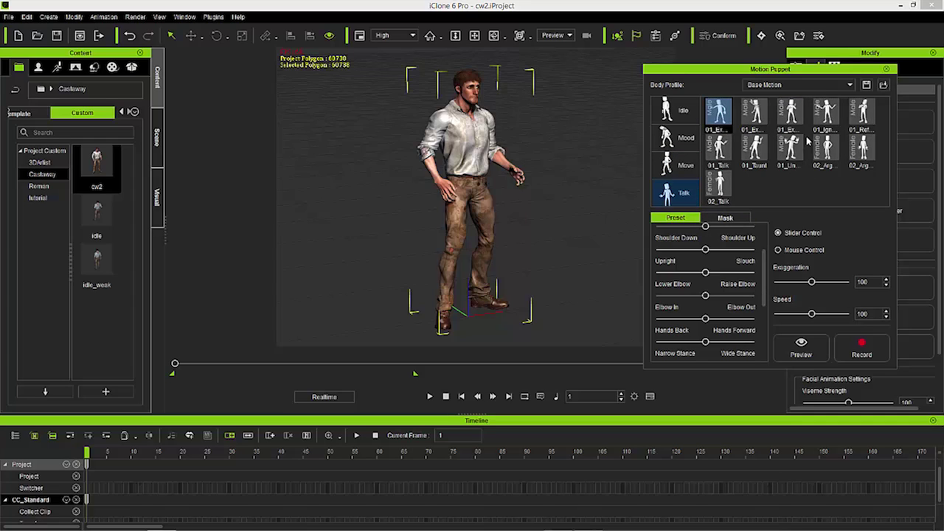
{"action": "left_click", "coordinate": [837, 112]}
{"action": "left_click", "coordinate": [817, 346]}
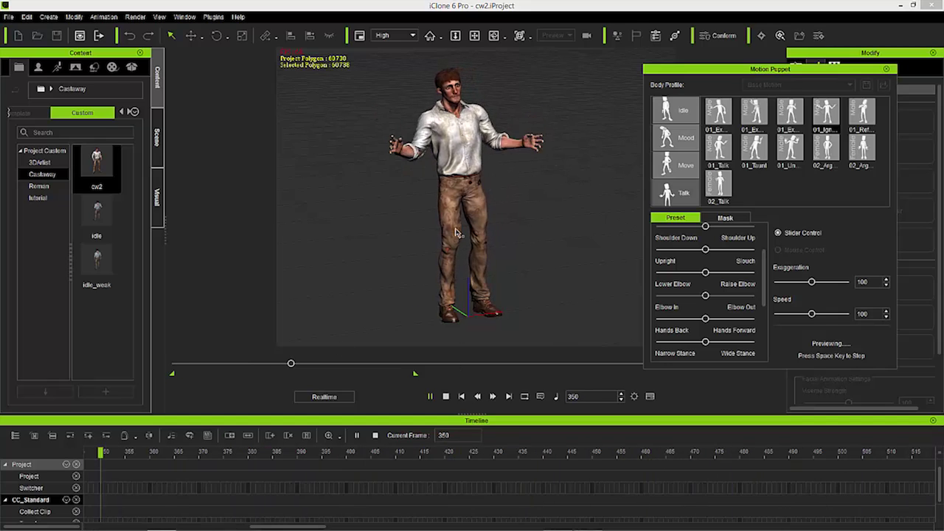
{"action": "key", "text": "space"}
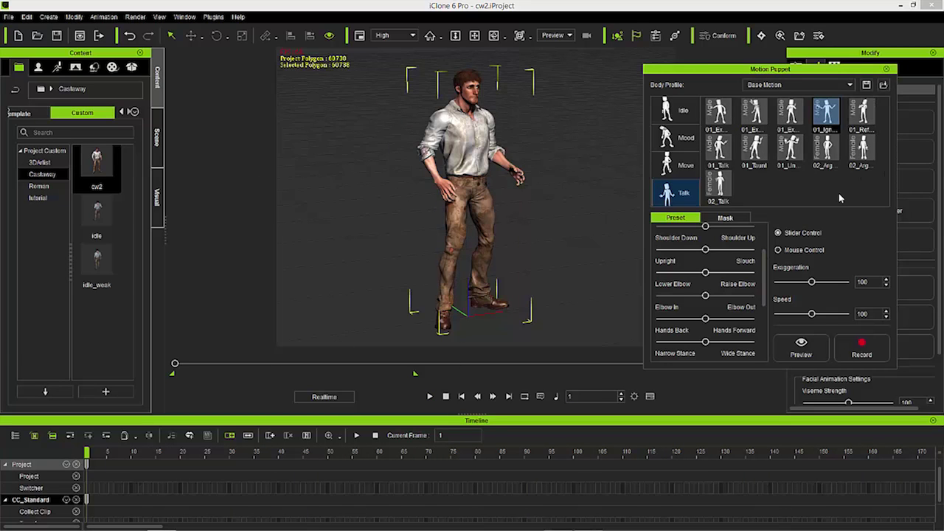
Preview the 02_Arg talk gesture, then bring up the Mood presets
{"action": "left_click", "coordinate": [825, 149]}
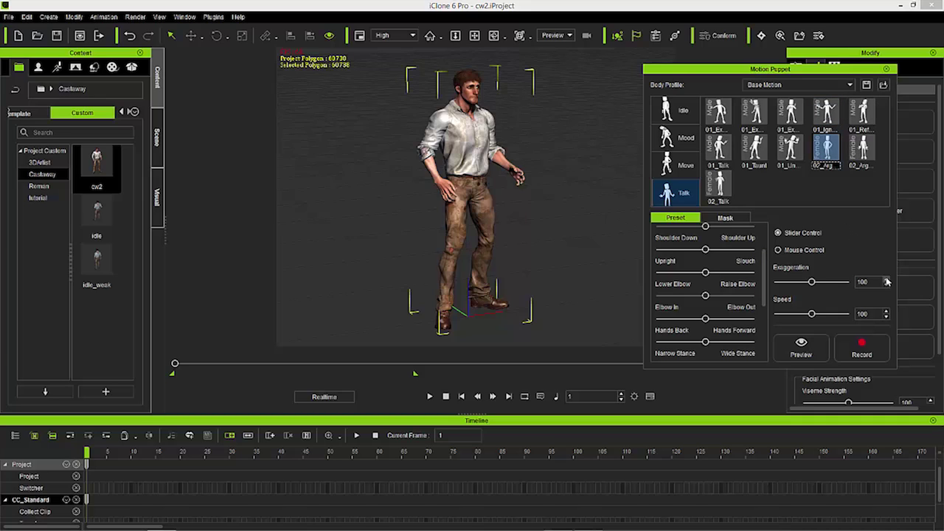
{"action": "left_click", "coordinate": [785, 346]}
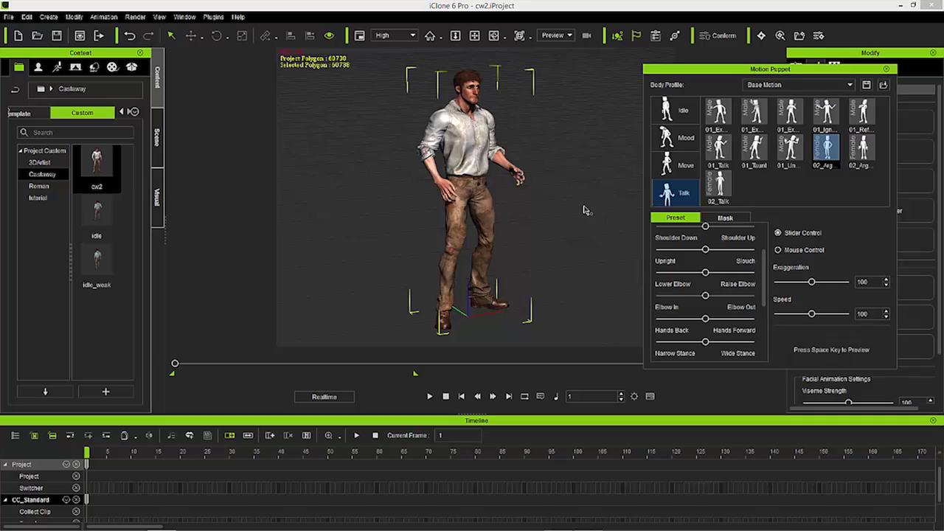
{"action": "key", "text": "space"}
{"action": "key", "text": "space"}
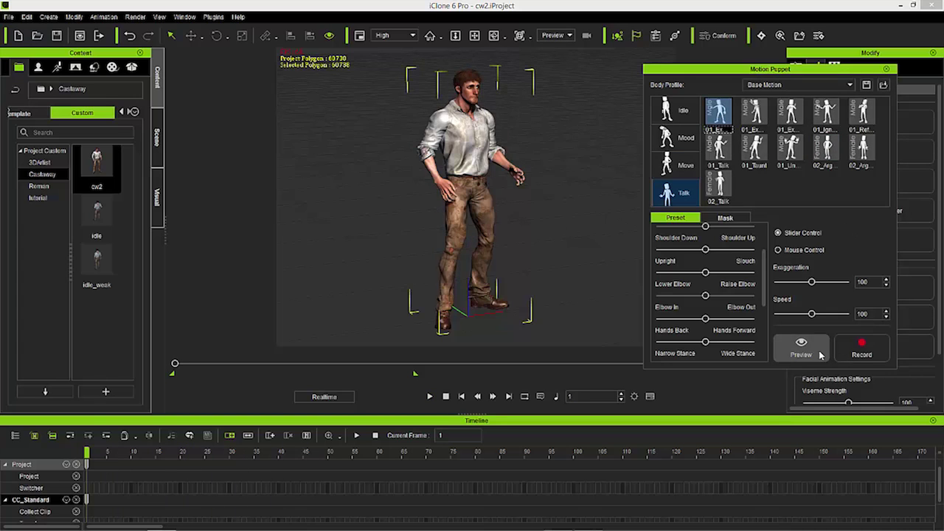
{"action": "left_click", "coordinate": [801, 345]}
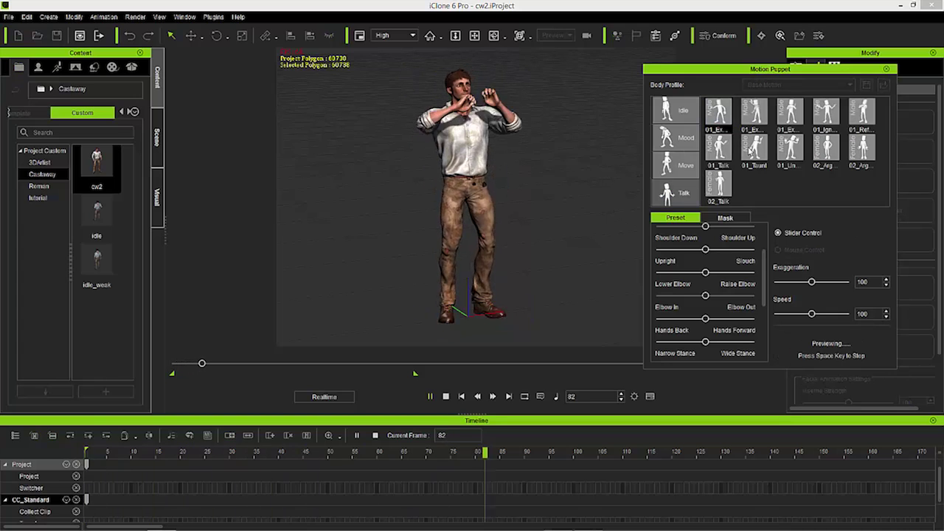
{"action": "key", "text": "space"}
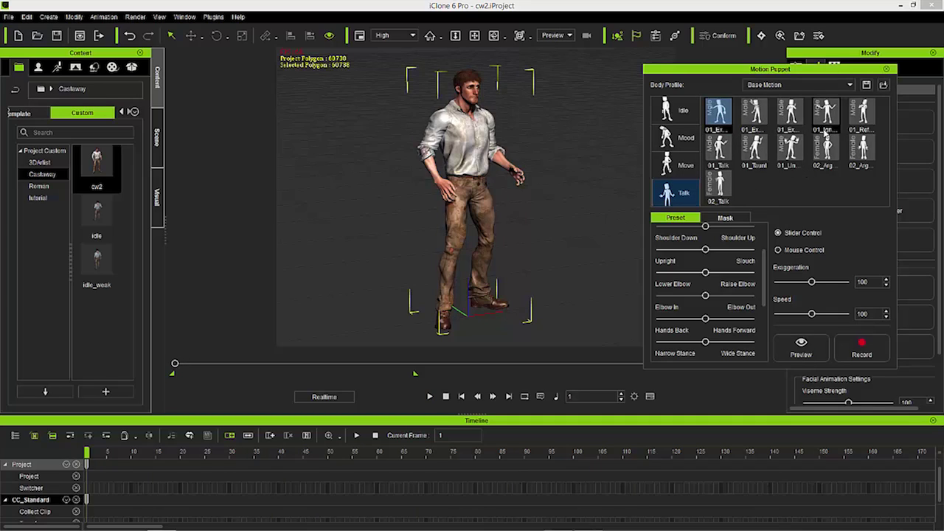
{"action": "left_click", "coordinate": [683, 138]}
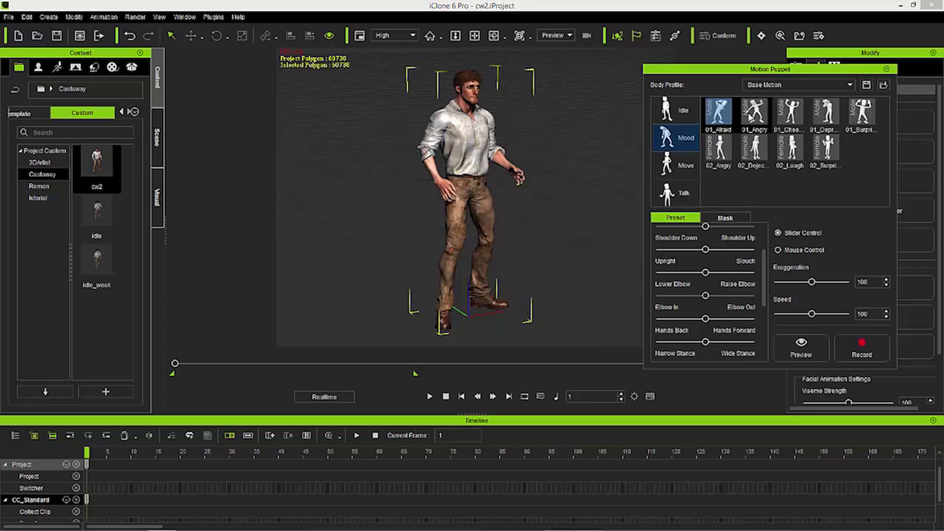
Preview the 01_Angry mood on the castaway, then play and stop the timeline twice
{"action": "left_click", "coordinate": [759, 125]}
{"action": "left_click", "coordinate": [826, 344]}
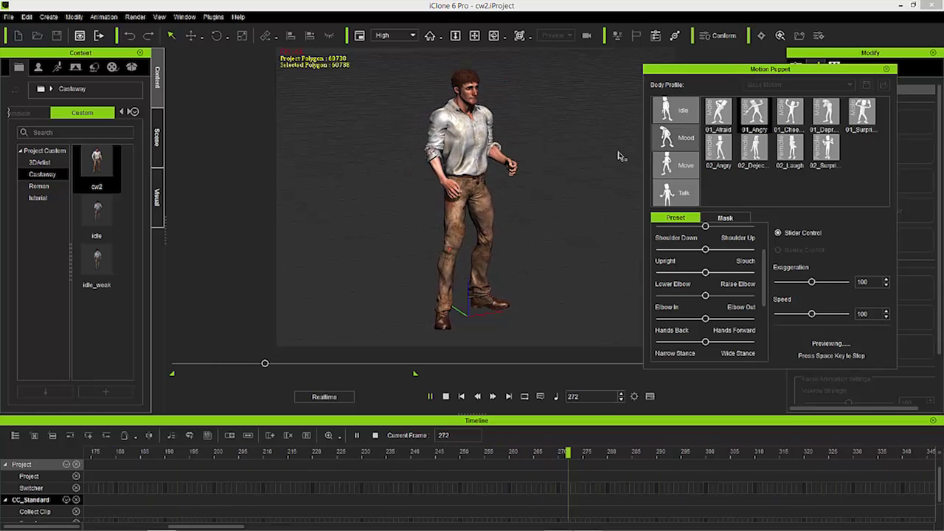
{"action": "left_click", "coordinate": [446, 396]}
{"action": "left_click", "coordinate": [430, 397]}
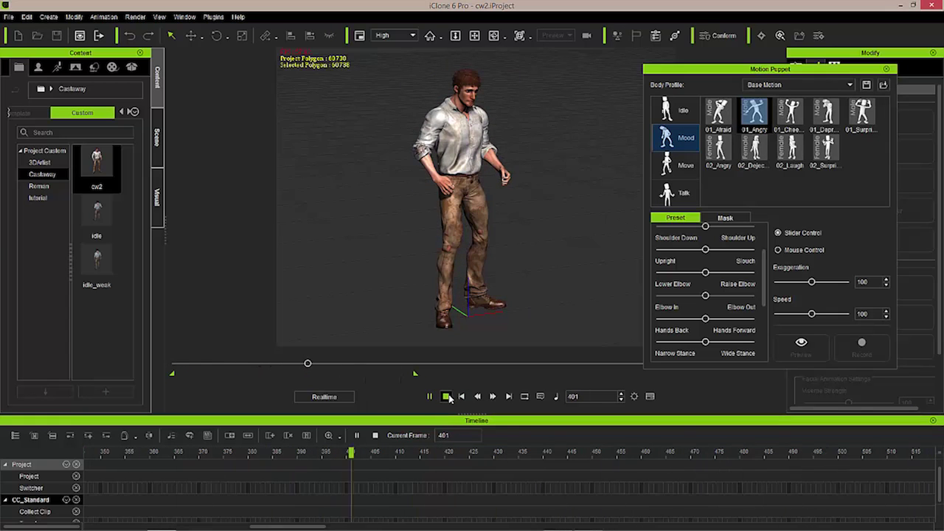
{"action": "left_click", "coordinate": [445, 396]}
{"action": "left_click", "coordinate": [430, 397]}
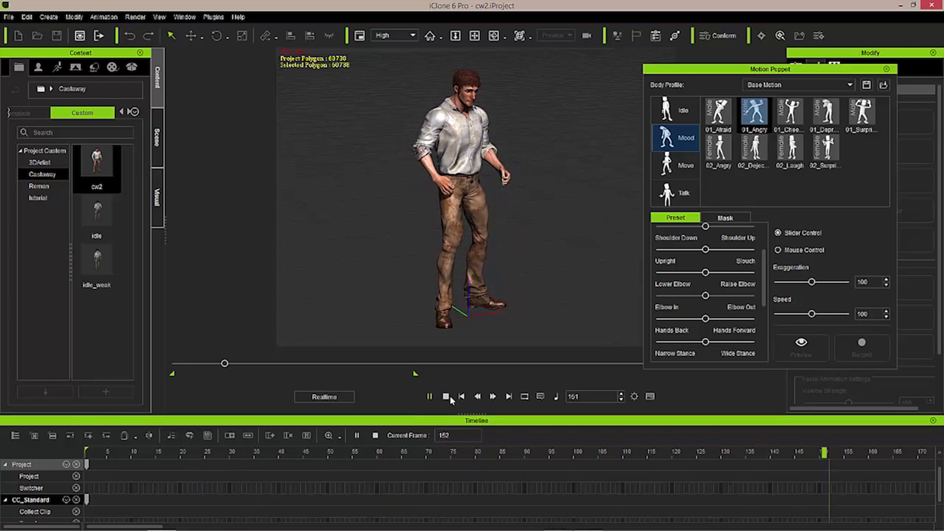
{"action": "left_click", "coordinate": [445, 397]}
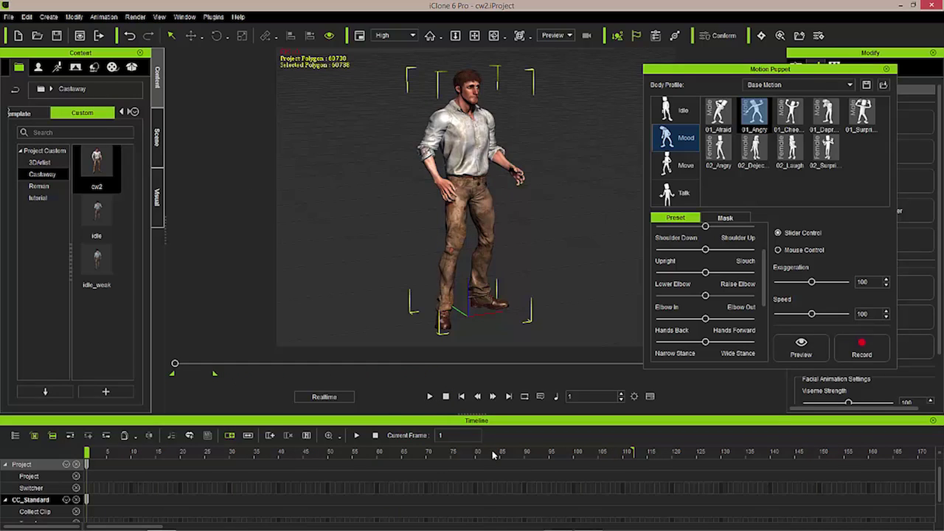
Preview the 01_Angry mood motion on the castaway, stop it, then replay it from frame 1
{"action": "left_click", "coordinate": [801, 345]}
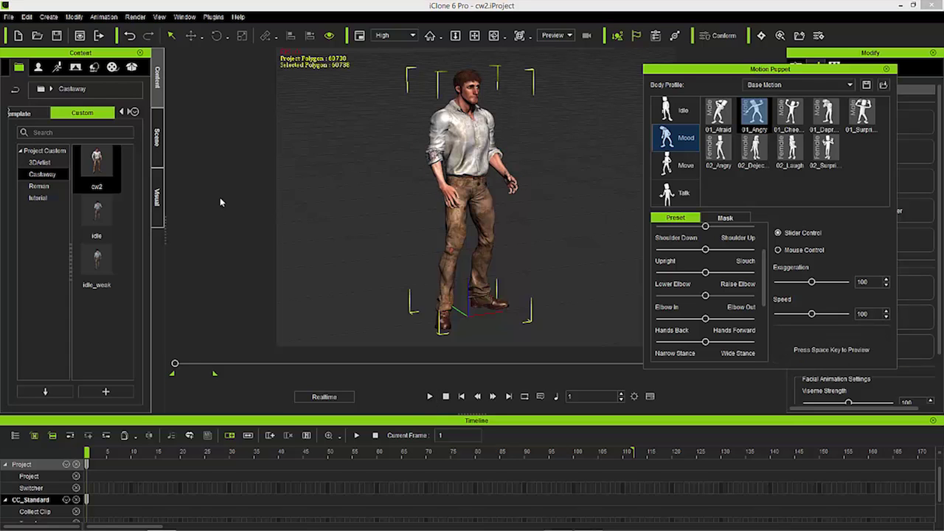
{"action": "key", "text": "space"}
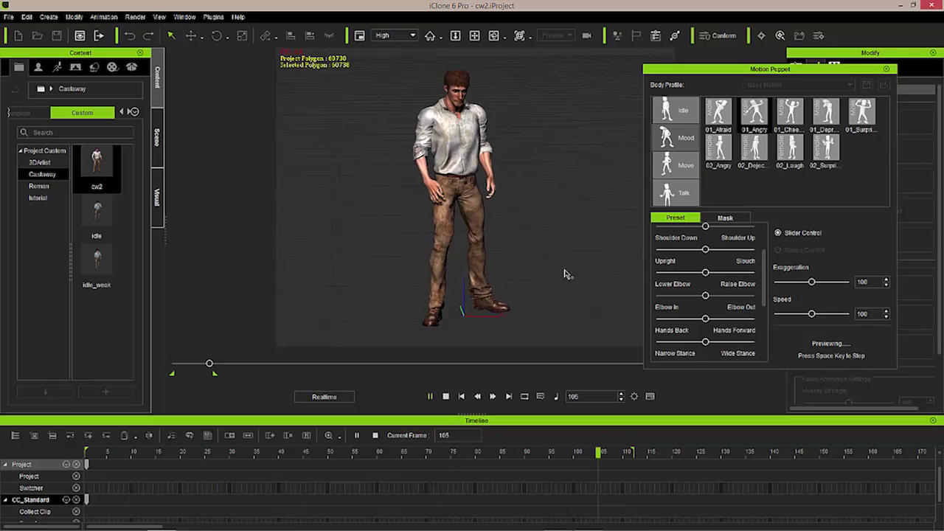
{"action": "key", "text": "space"}
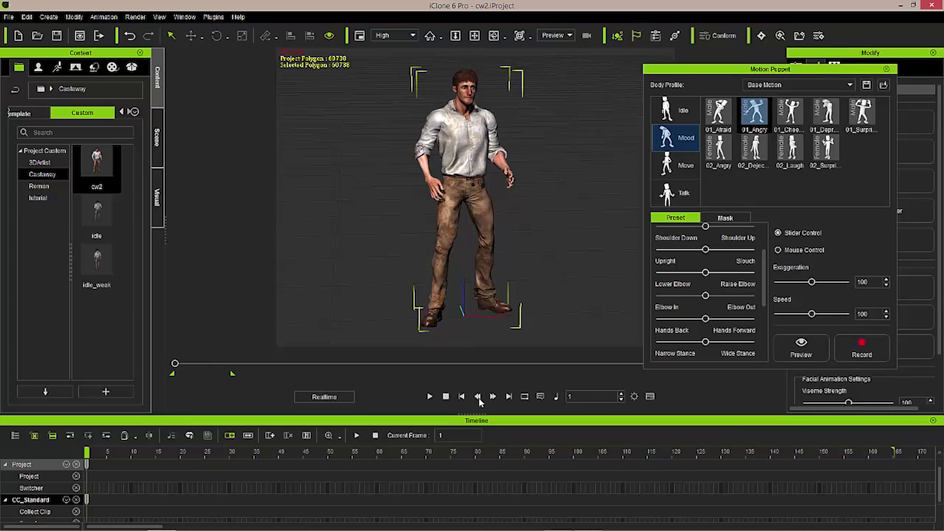
{"action": "left_click", "coordinate": [805, 349]}
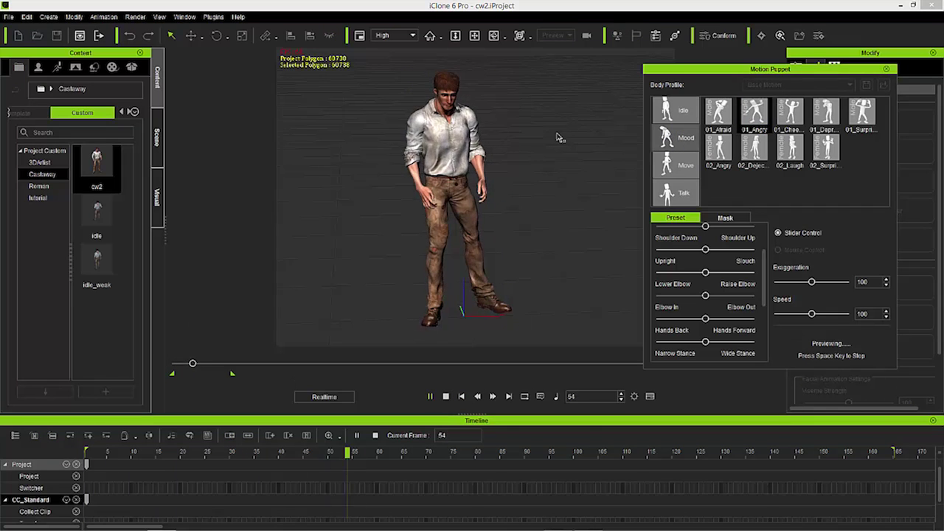